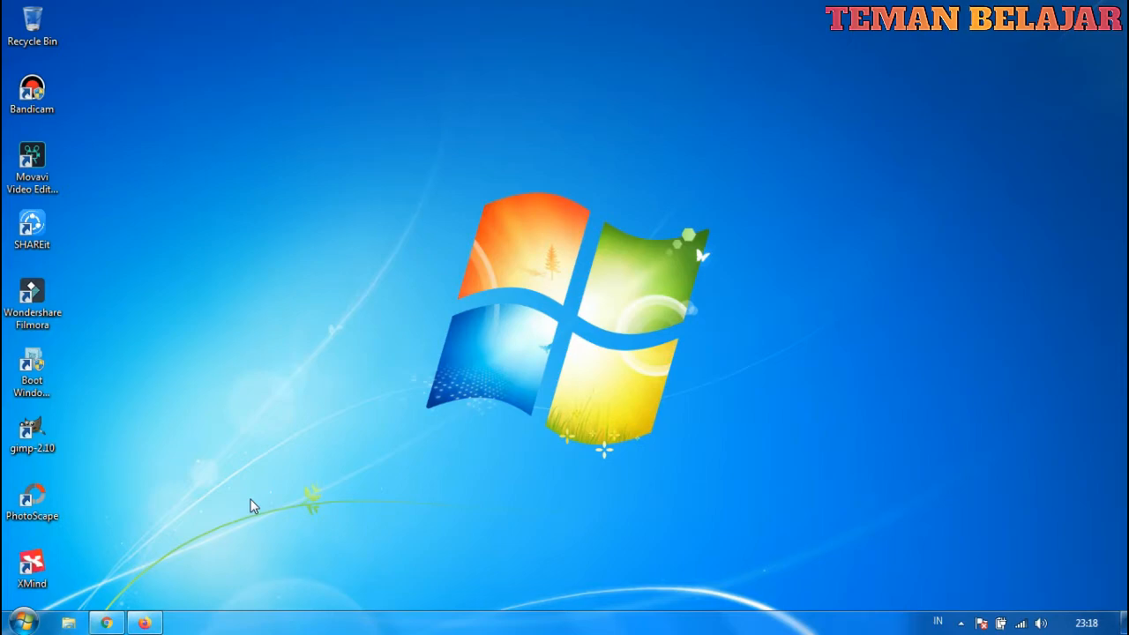
Bring up the teacher's Edmodo account in Chrome, glance at the student account in Firefox, and open the teacher's class KELAS CONTOH.
click(106, 622)
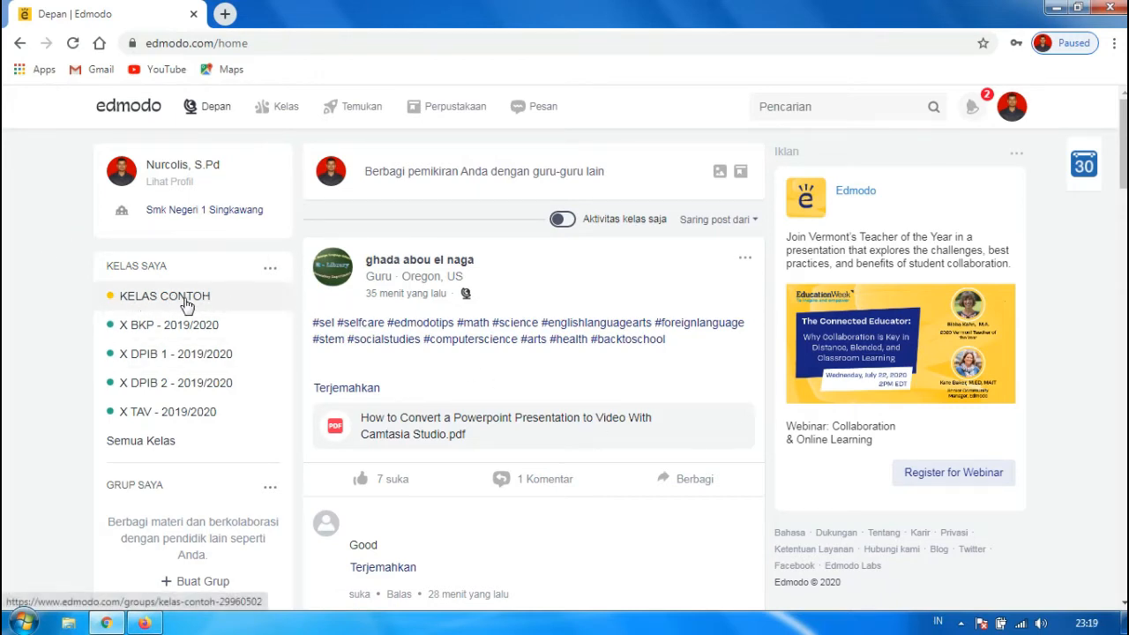
click(144, 624)
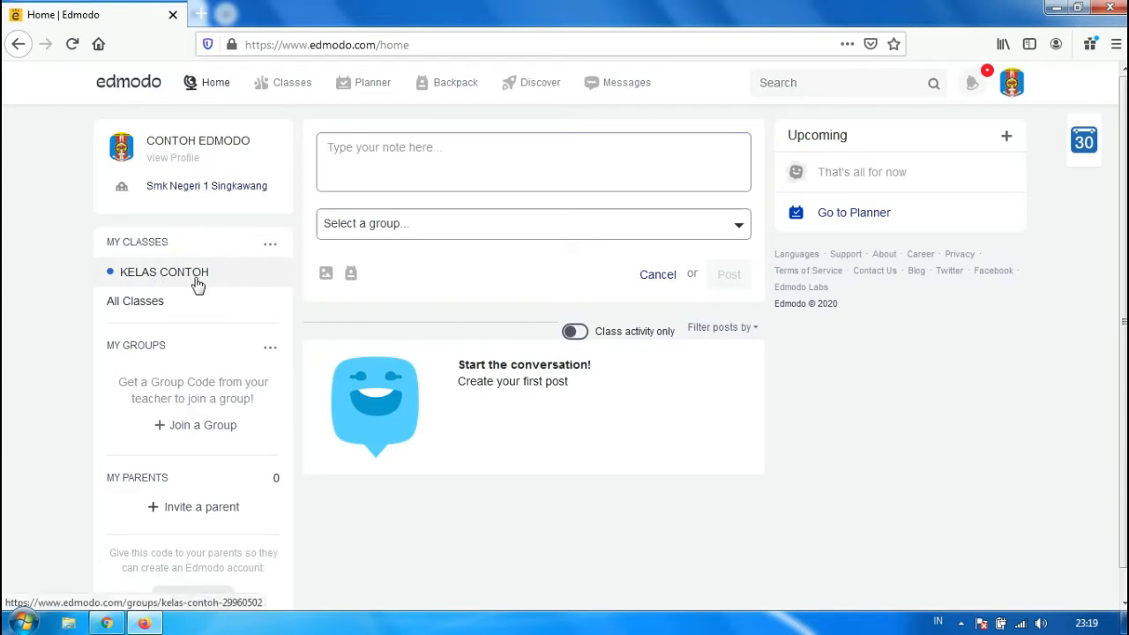
click(106, 624)
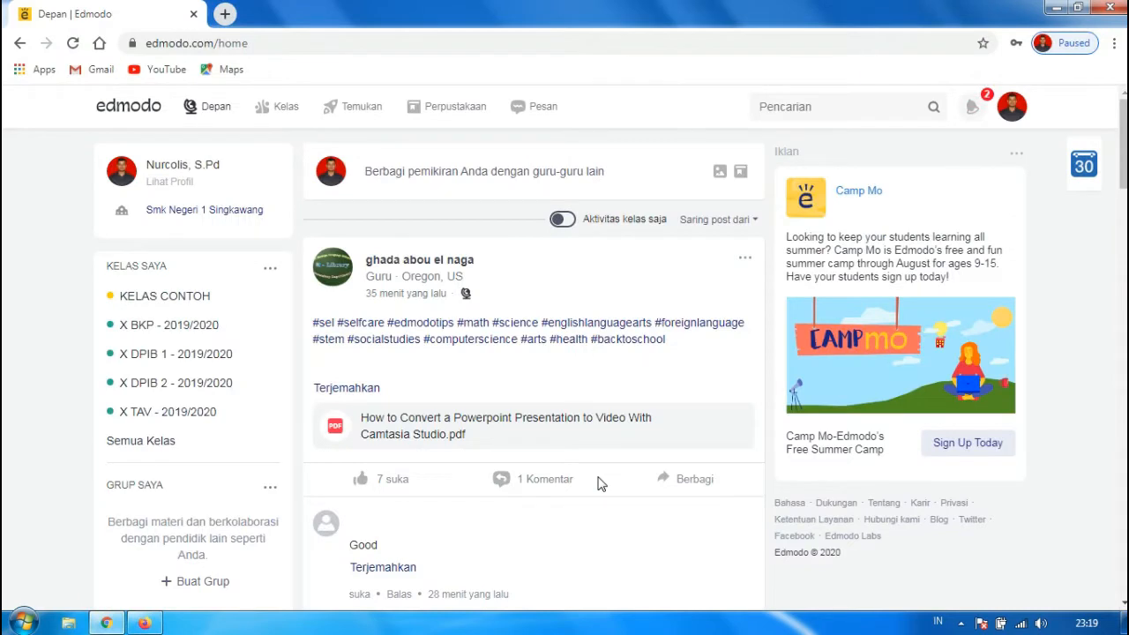
click(220, 302)
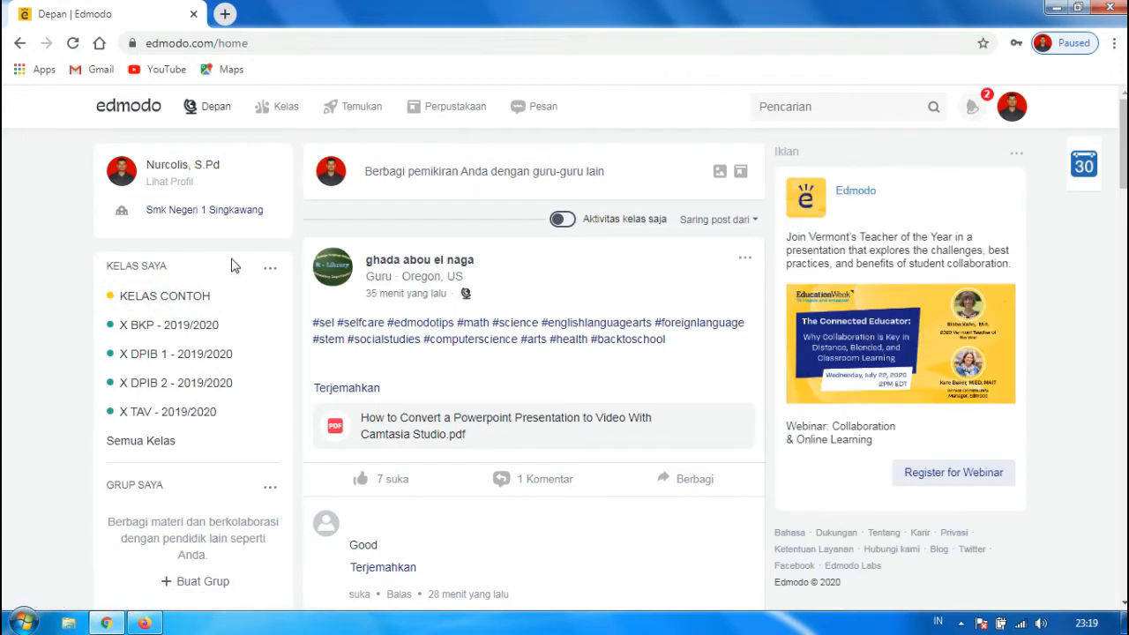
click(209, 302)
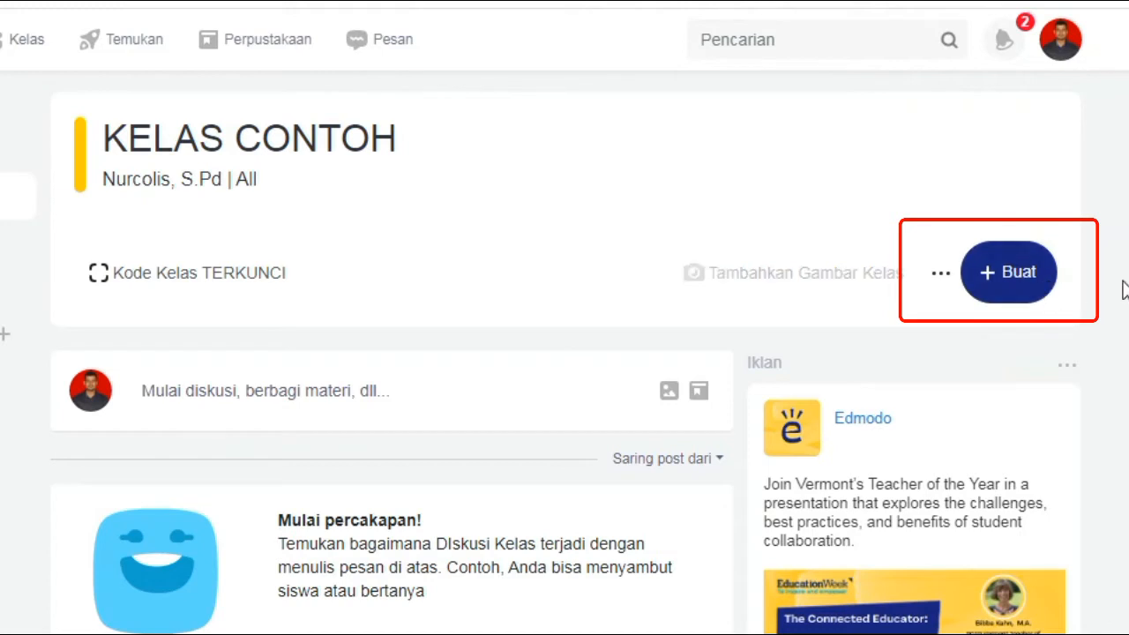
Start creating a new assignment in the class KELAS CONTOH.
click(1021, 289)
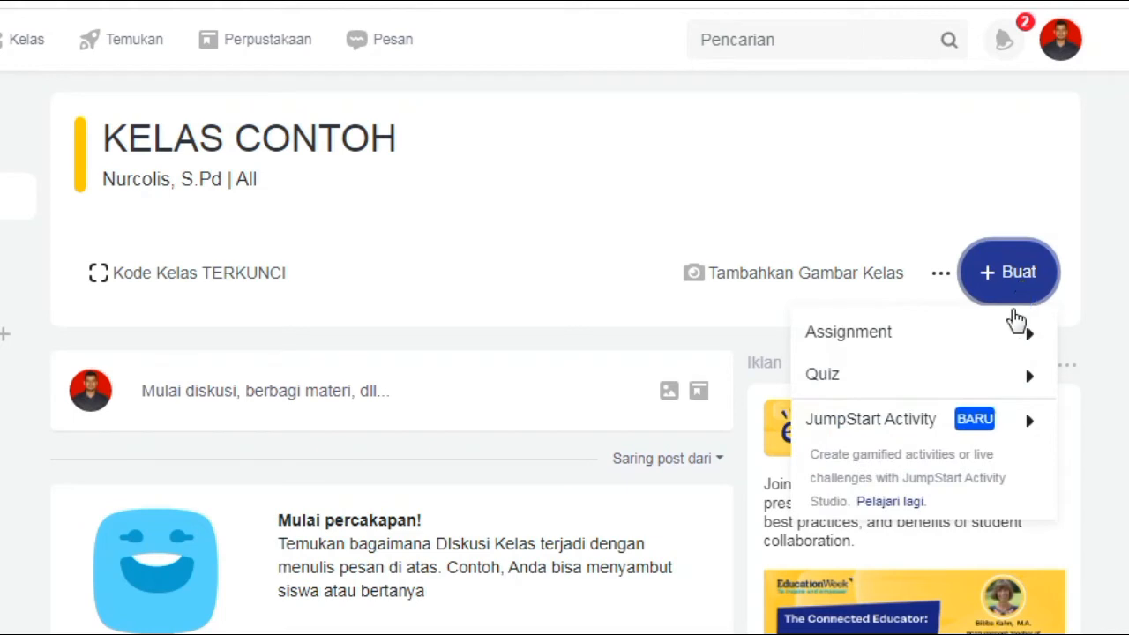
mouse_move(960, 340)
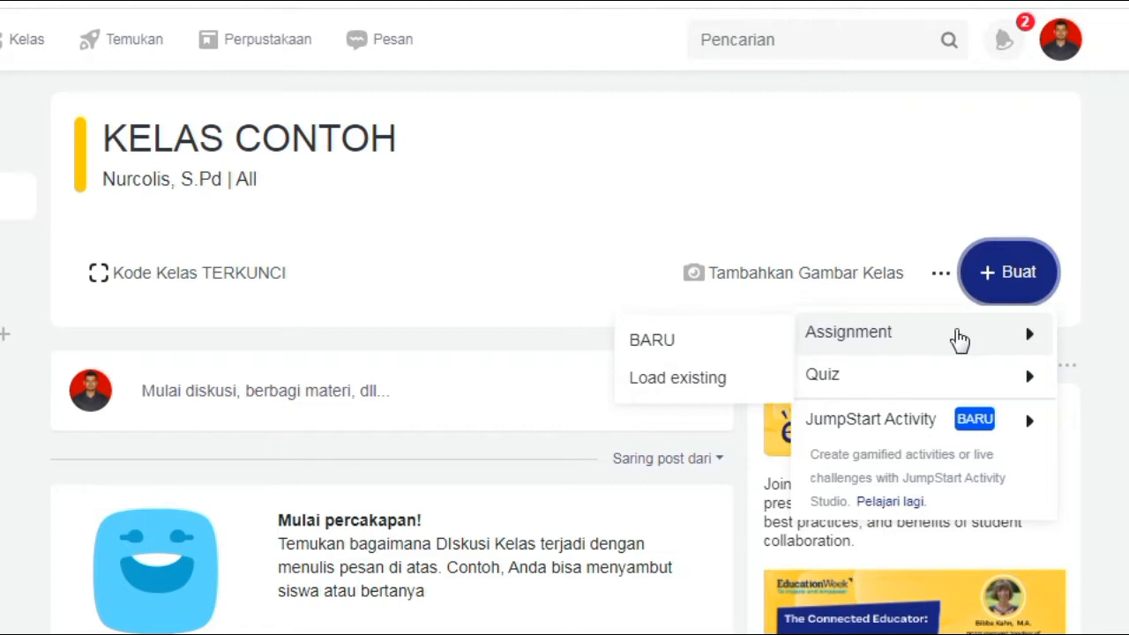
mouse_move(923, 380)
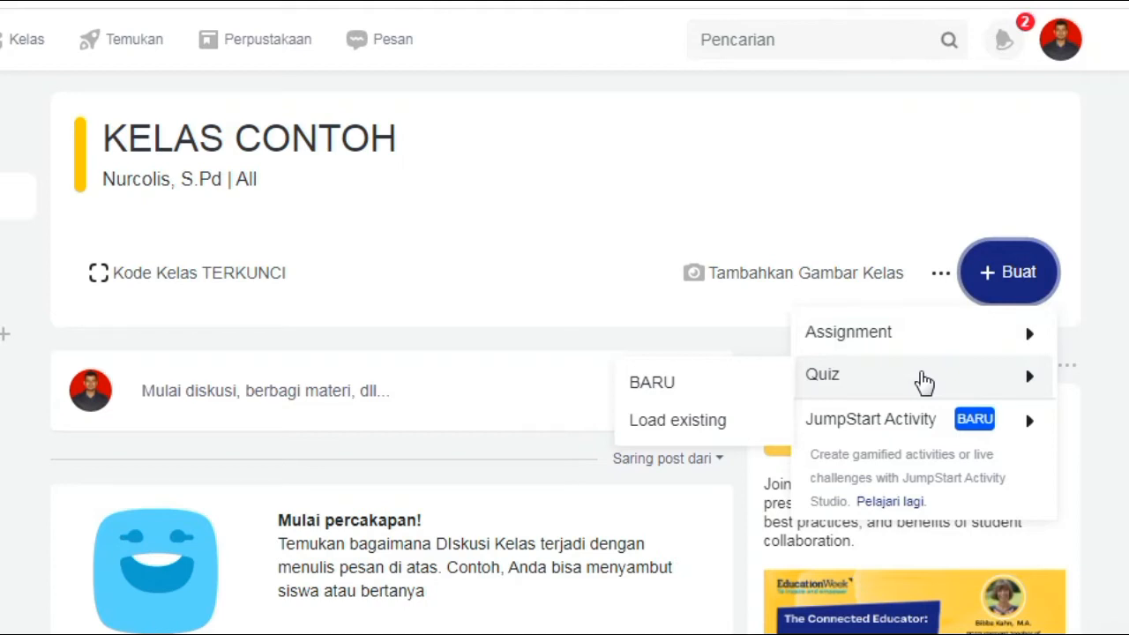
mouse_move(922, 346)
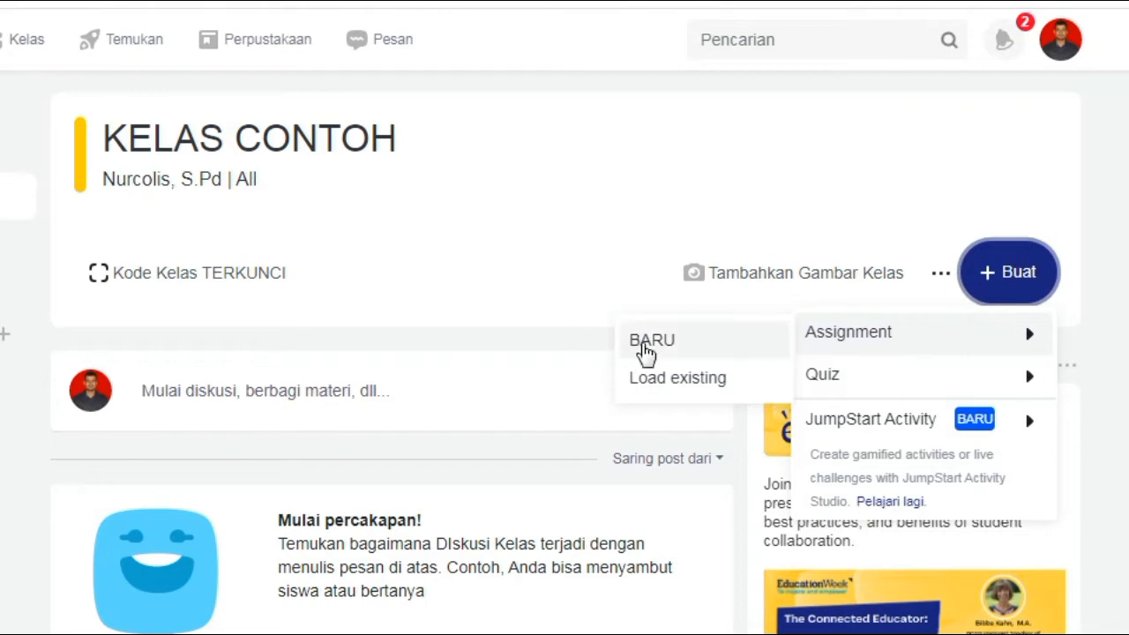
click(657, 342)
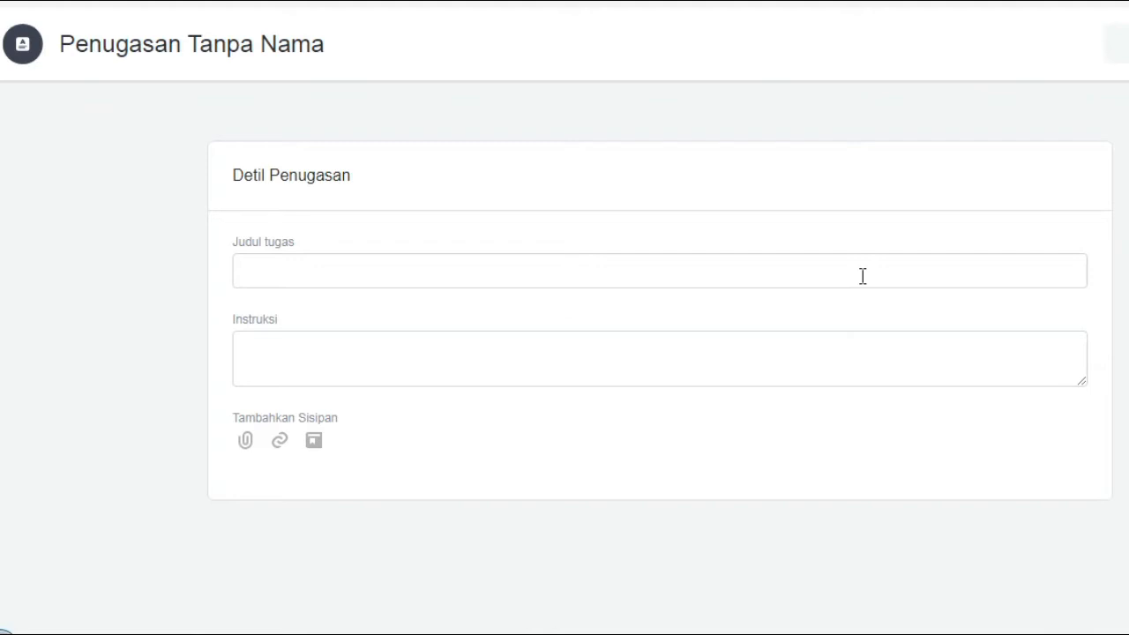
Title the assignment "TUGAS BEBAS".
click(779, 275)
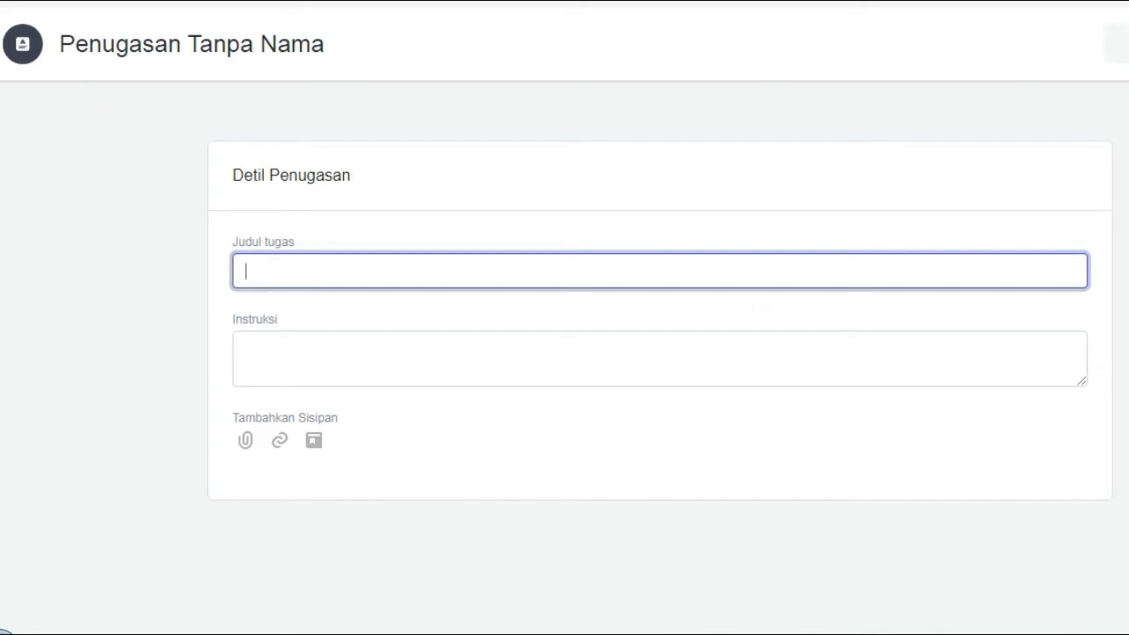
text(TUGAS )
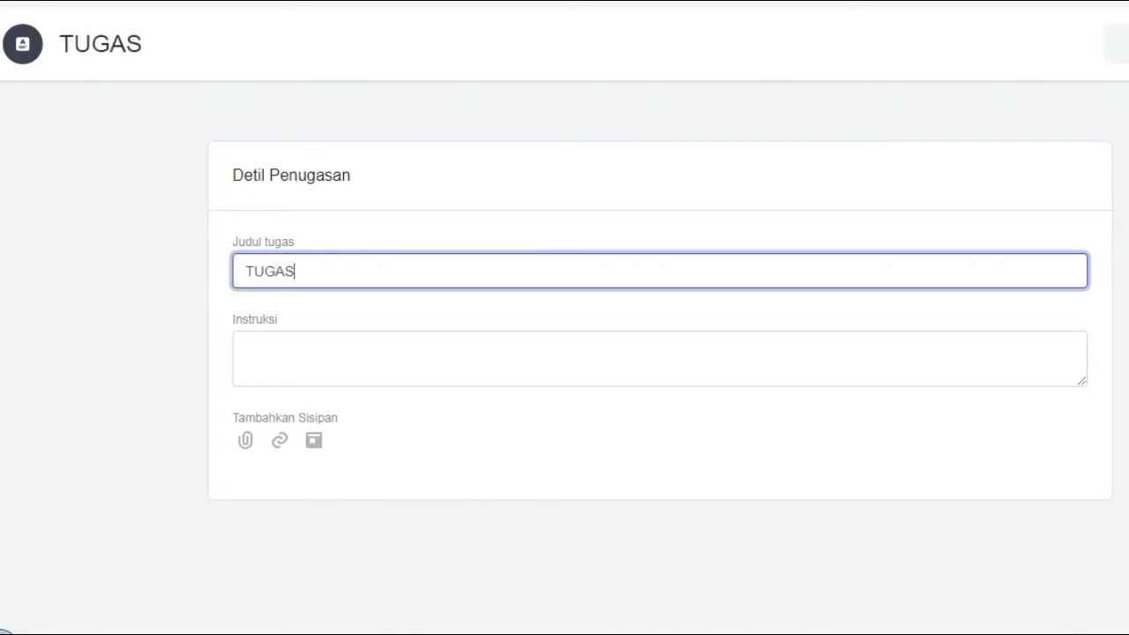
text(BEBAS)
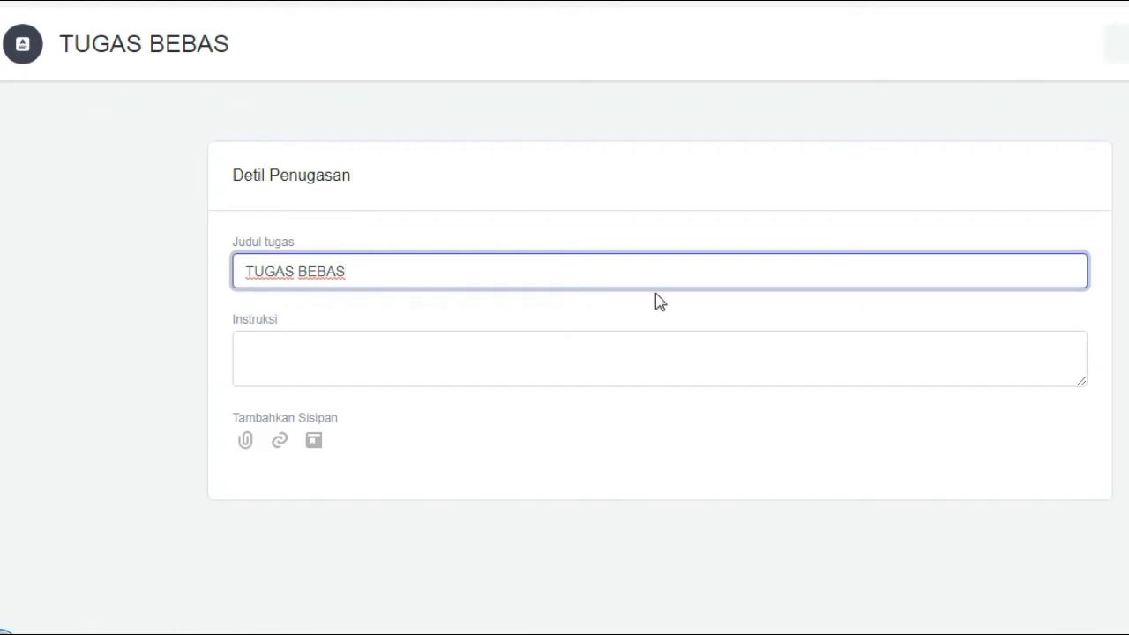
Enter the assignment instructions "KERJAKAN TUGAS BERIKUT DENGAN BENAR !!!".
click(540, 355)
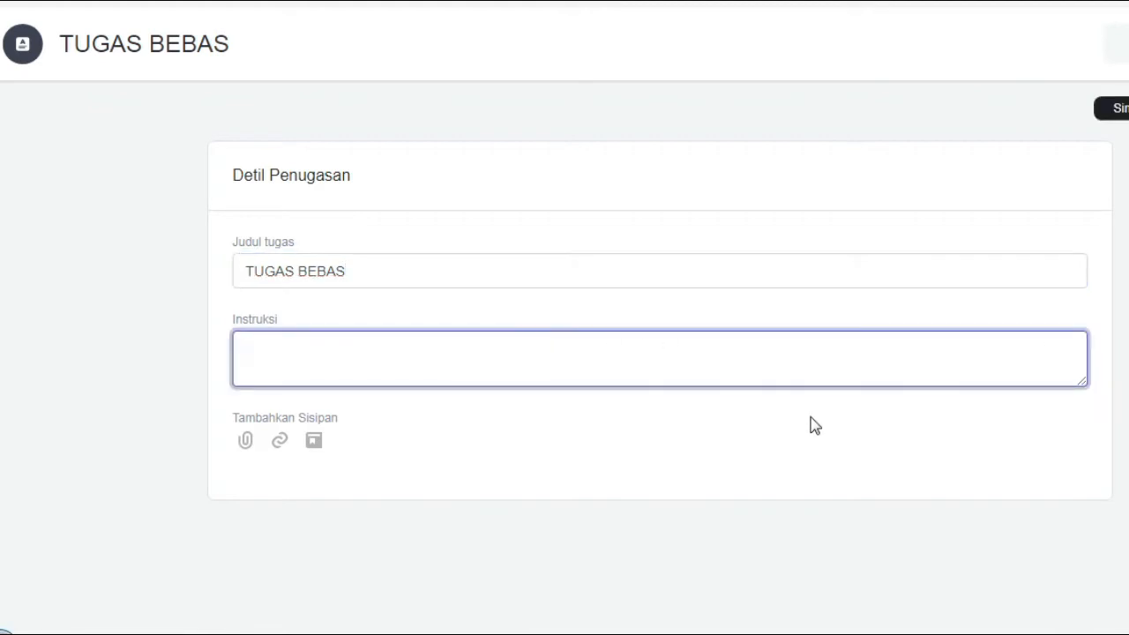
text(KERJA)
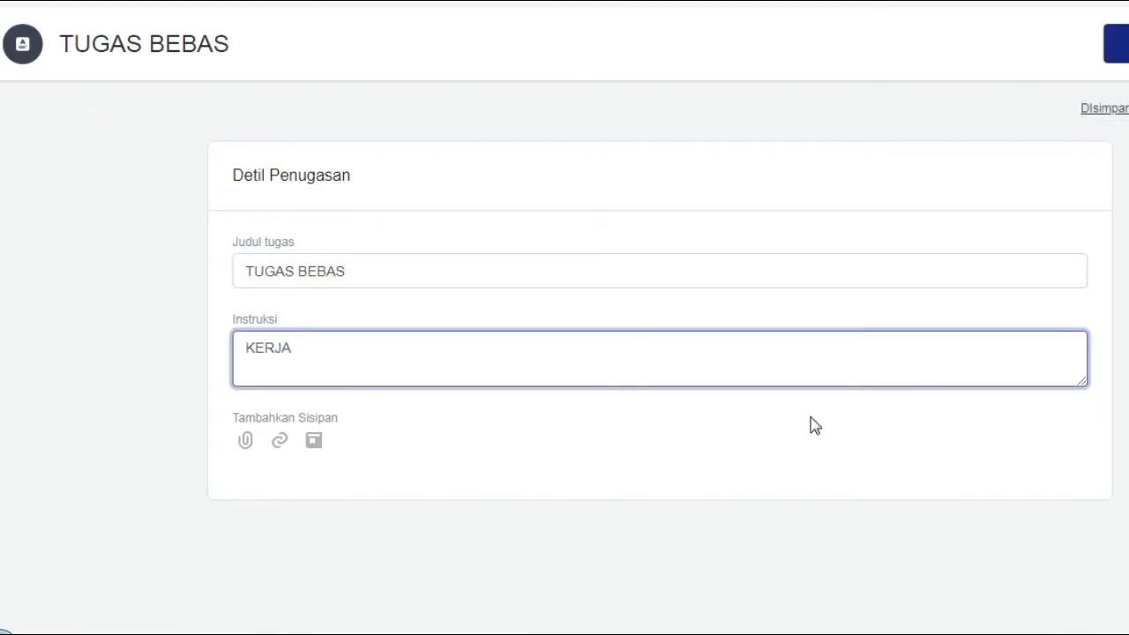
text(KAN TUGA)
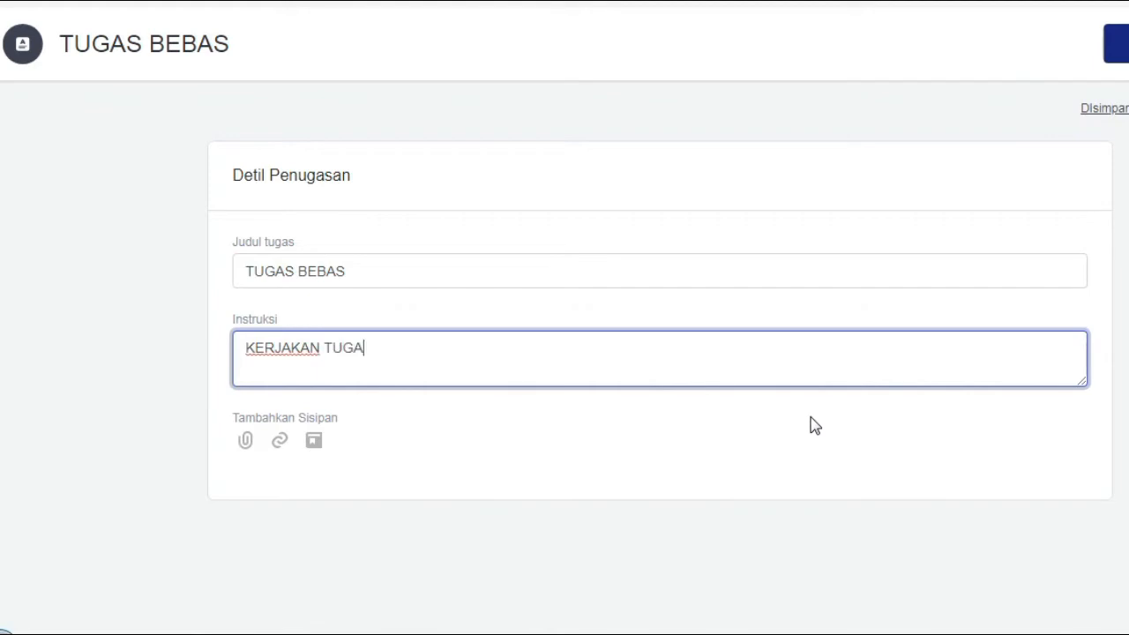
text(S BERIKUT DE)
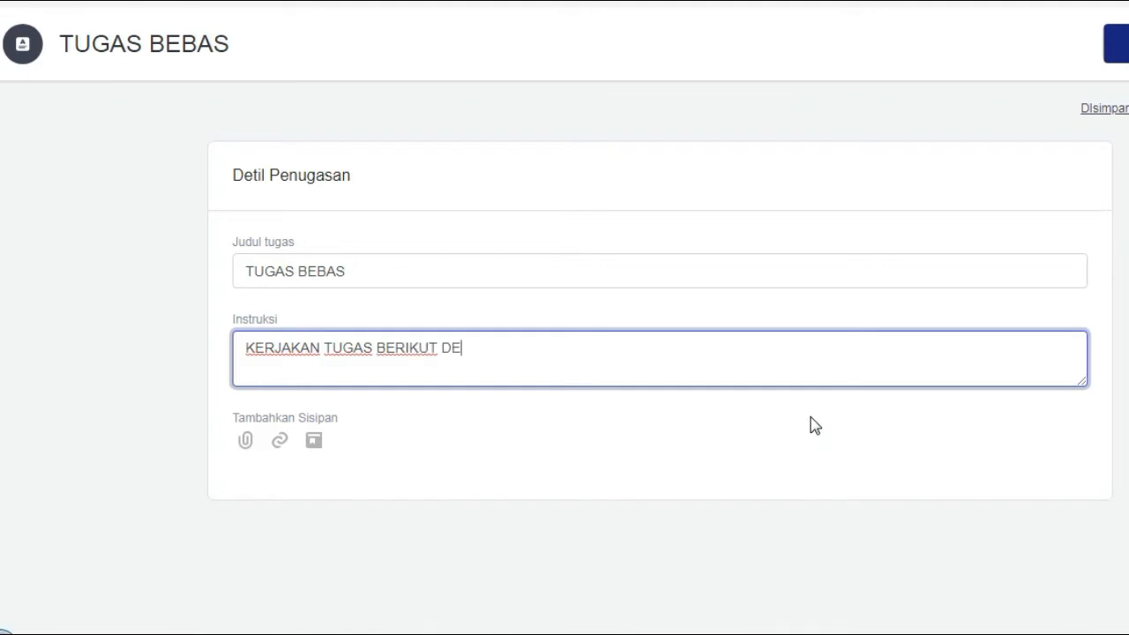
text(NGAN BENAR )
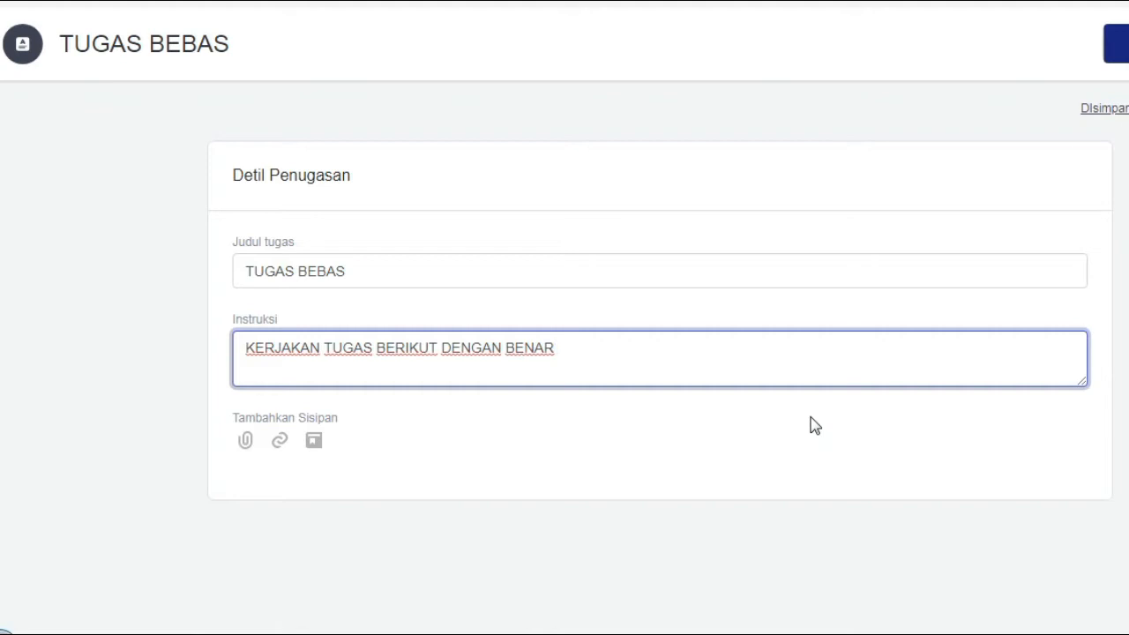
text(!!!)
click(750, 452)
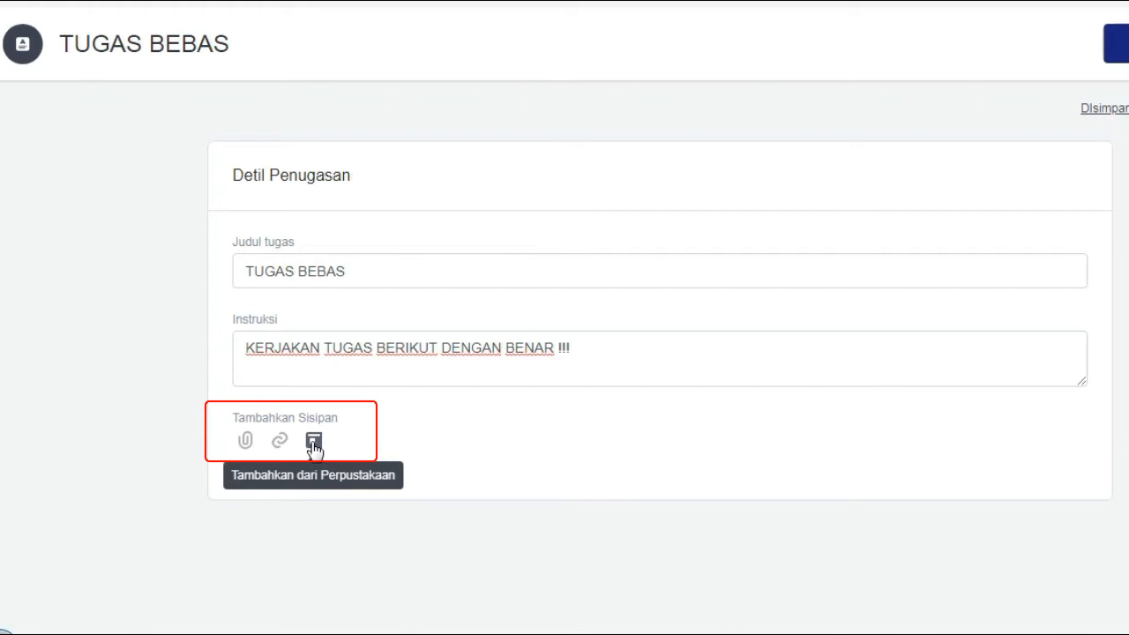
Locate the Word document SOAL CONTOH in Windows Explorer's Documents library and attach it to the assignment as a file.
click(246, 441)
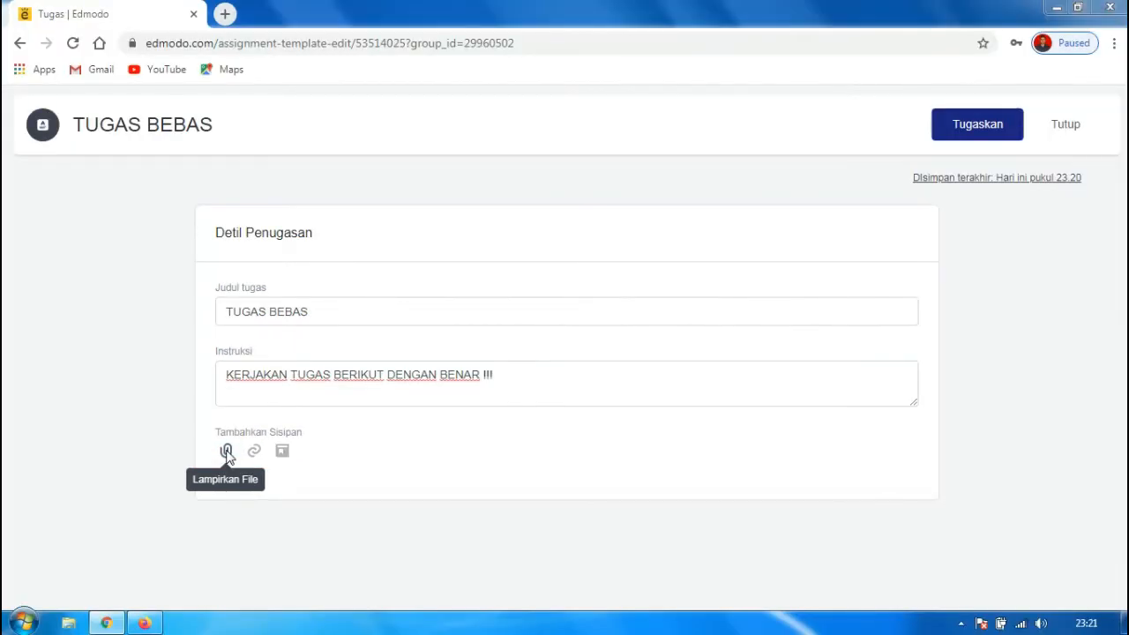
click(227, 453)
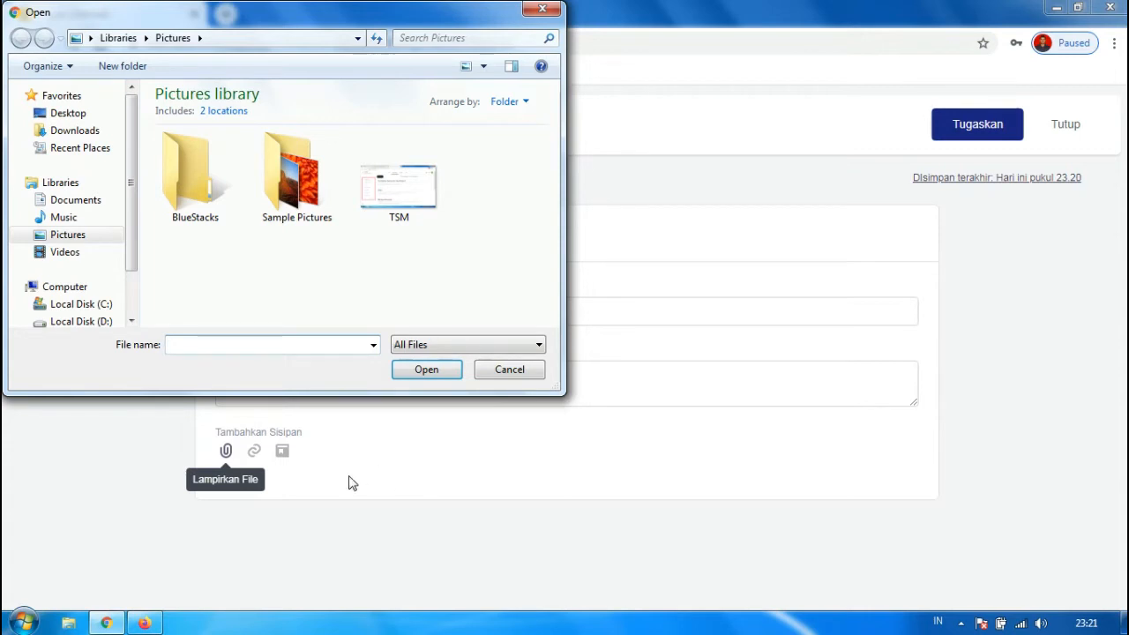
click(68, 624)
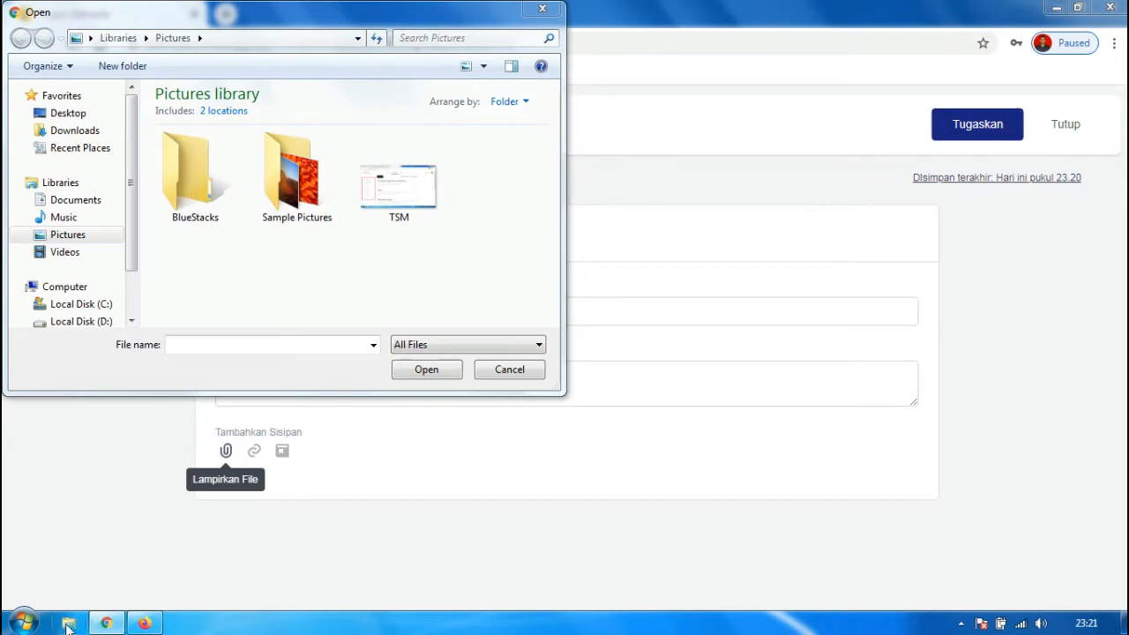
click(101, 202)
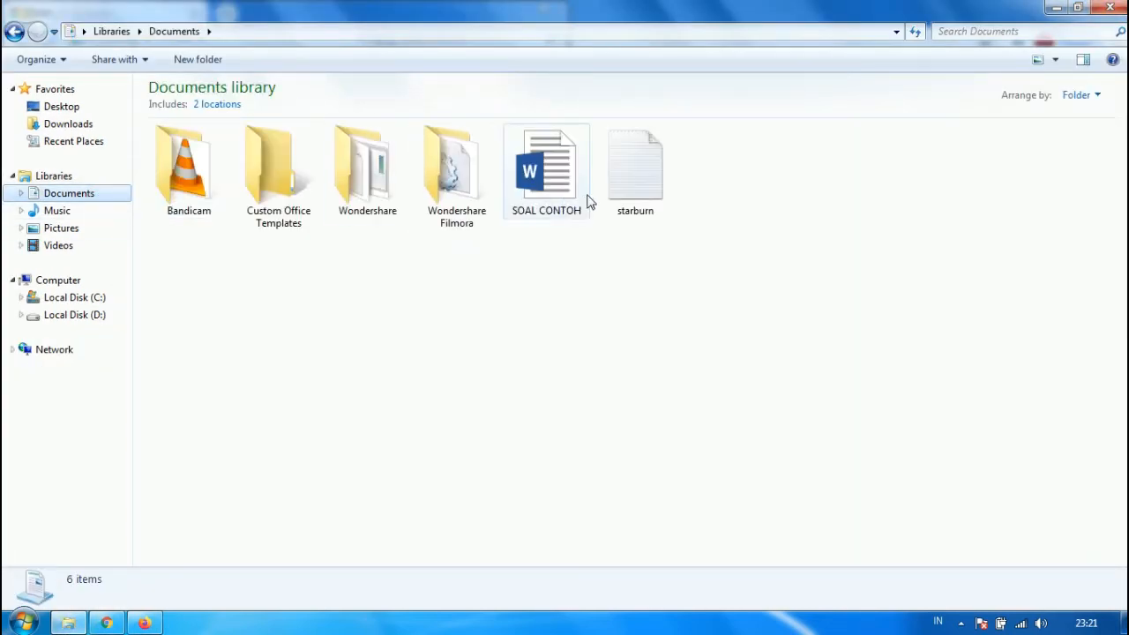
click(544, 176)
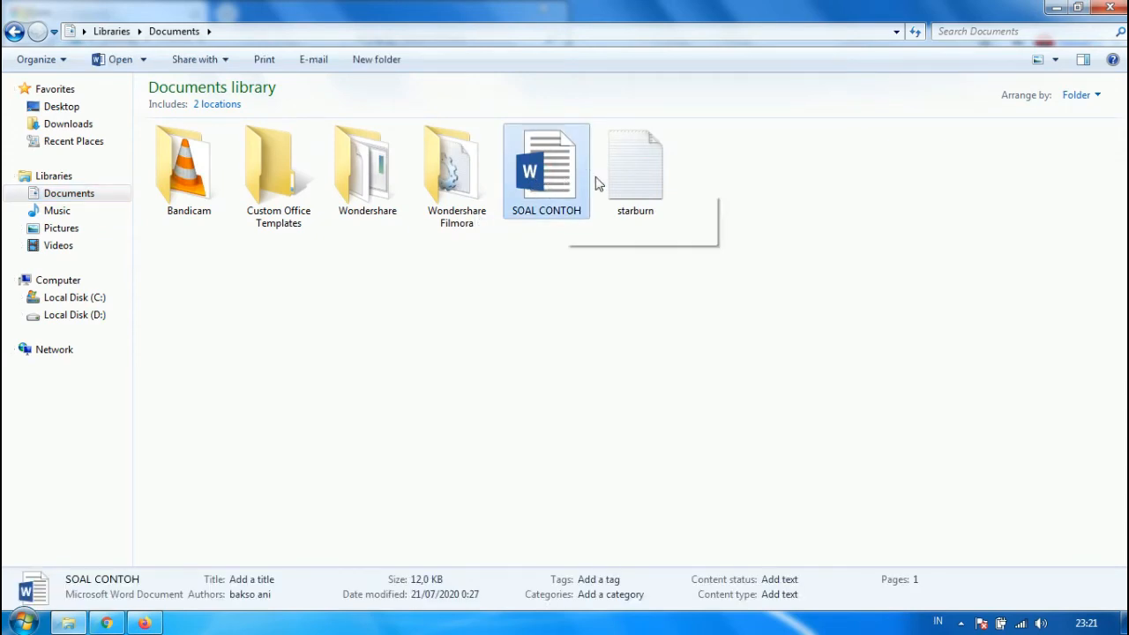
click(1056, 7)
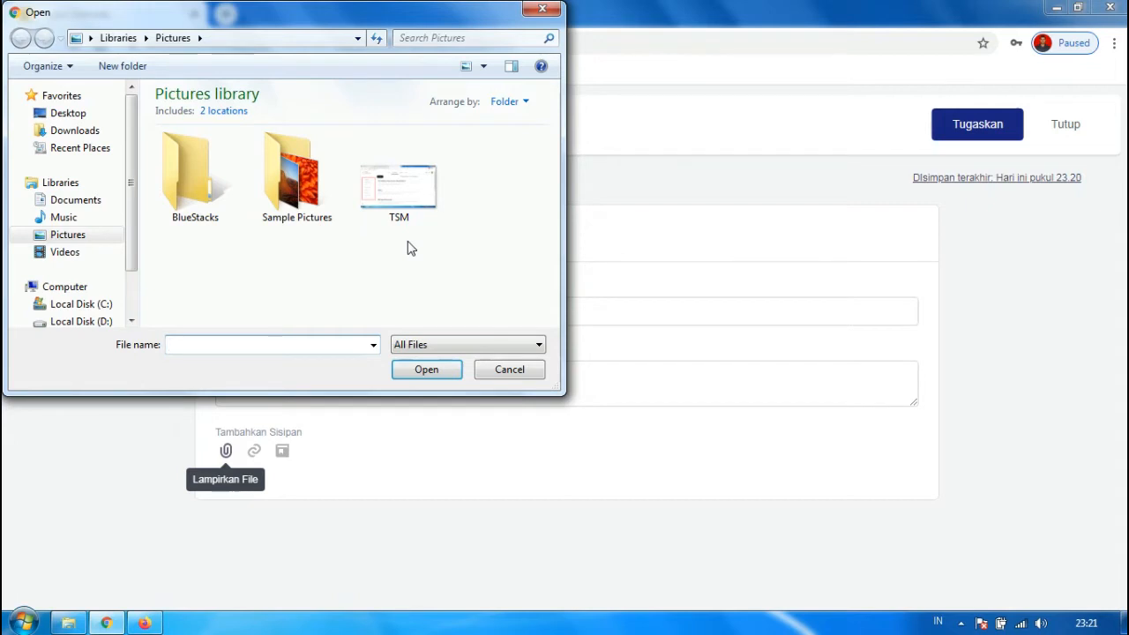
click(90, 201)
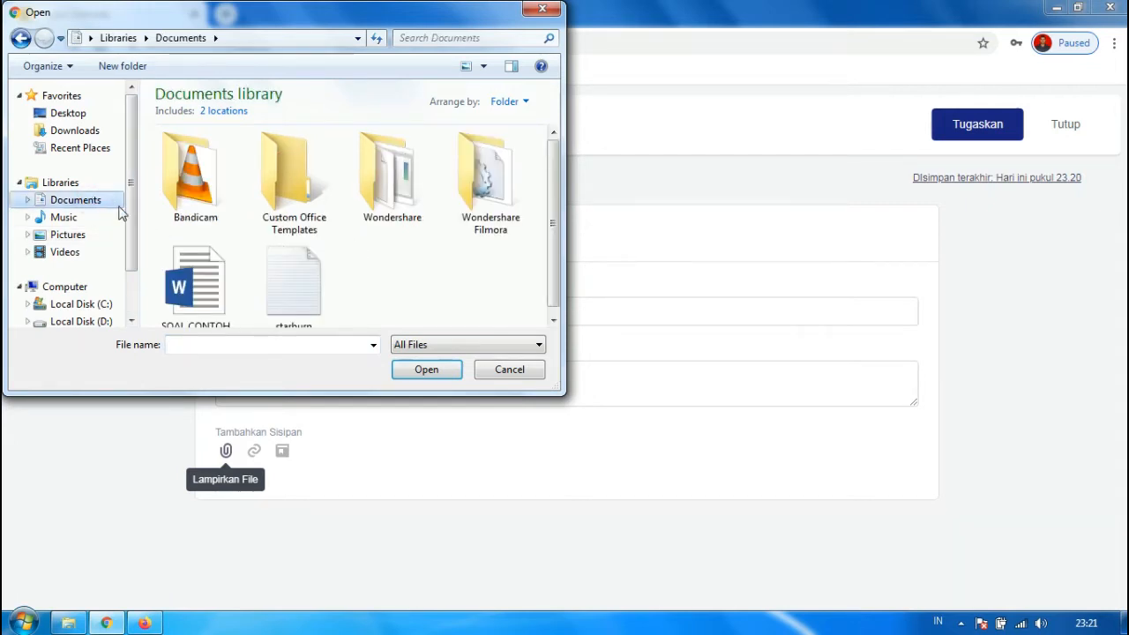
scroll(553, 182, down, 1)
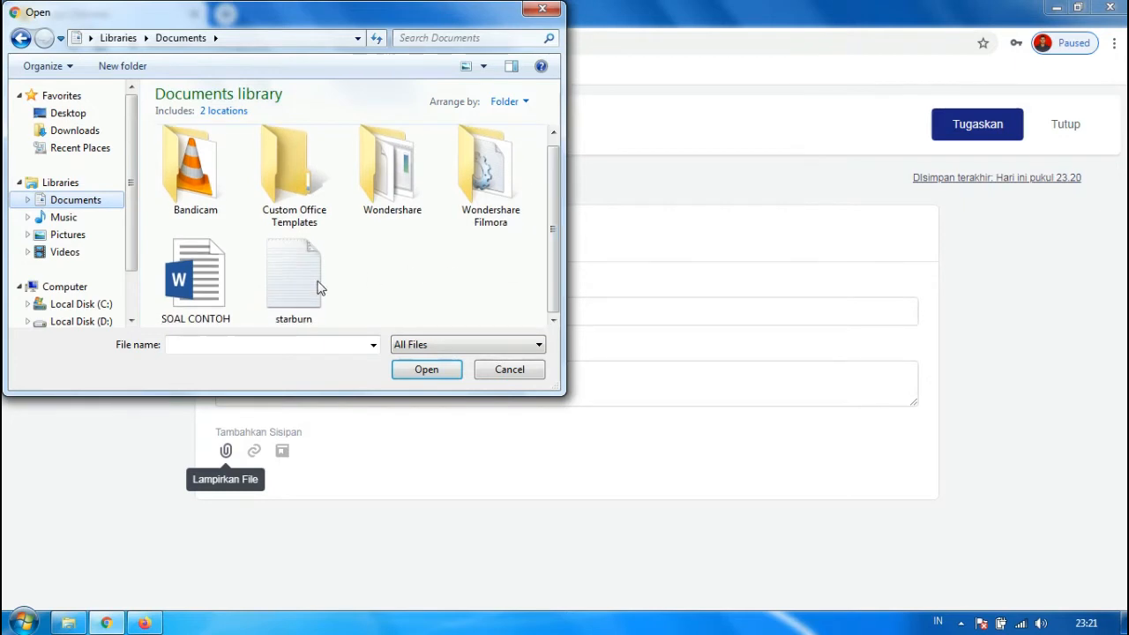
click(200, 283)
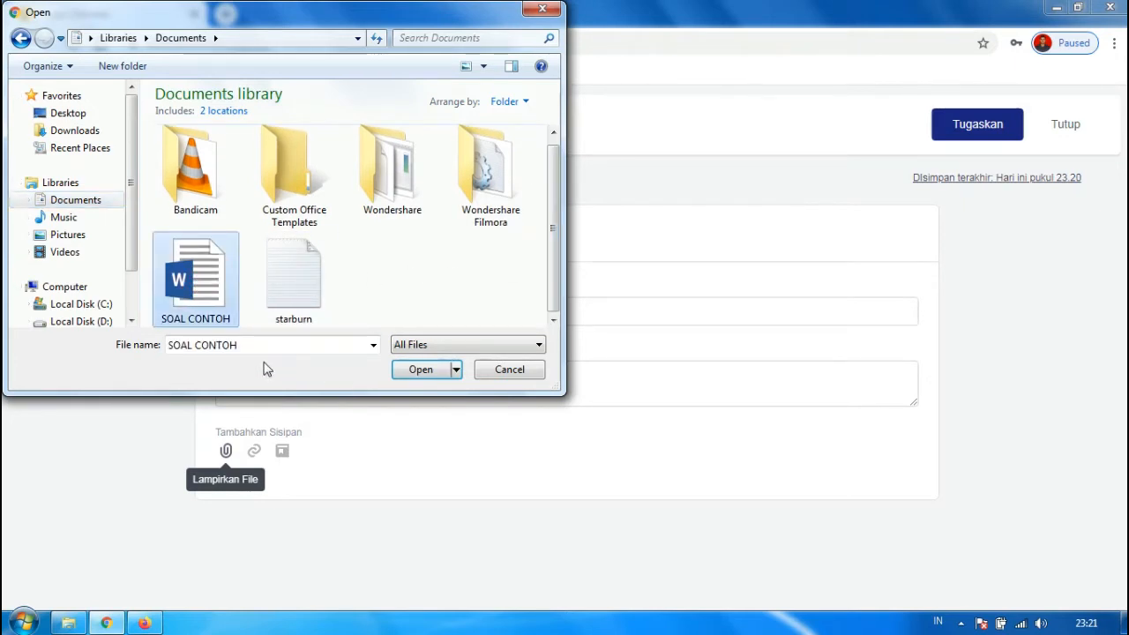
click(421, 369)
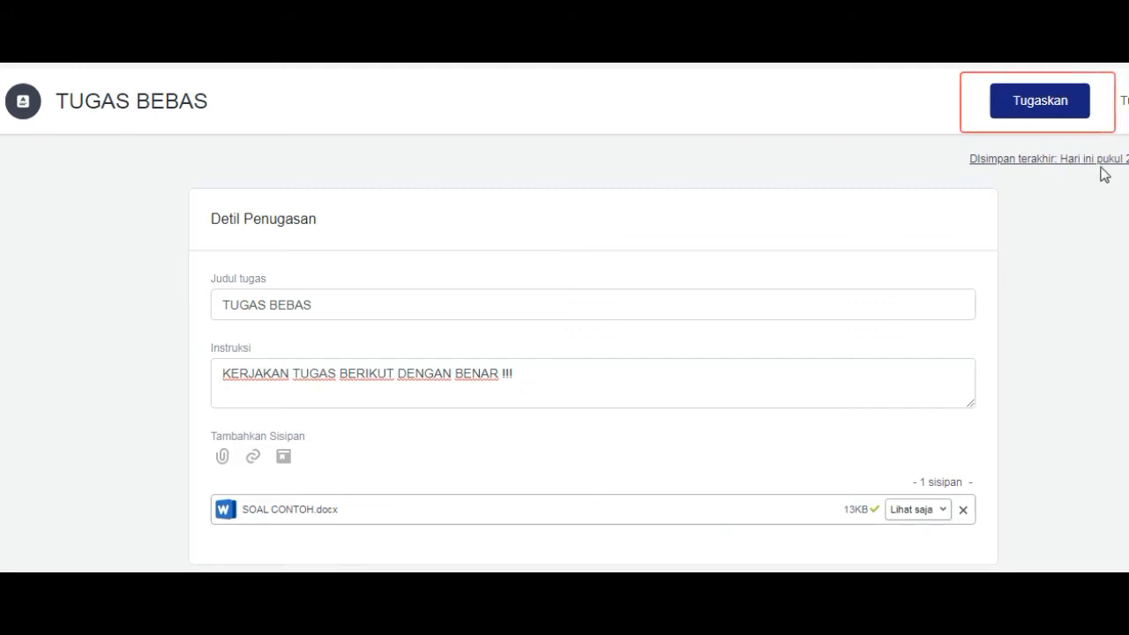
Begin assigning TUGAS BEBAS and set its due date to 07/21/2020.
click(1065, 105)
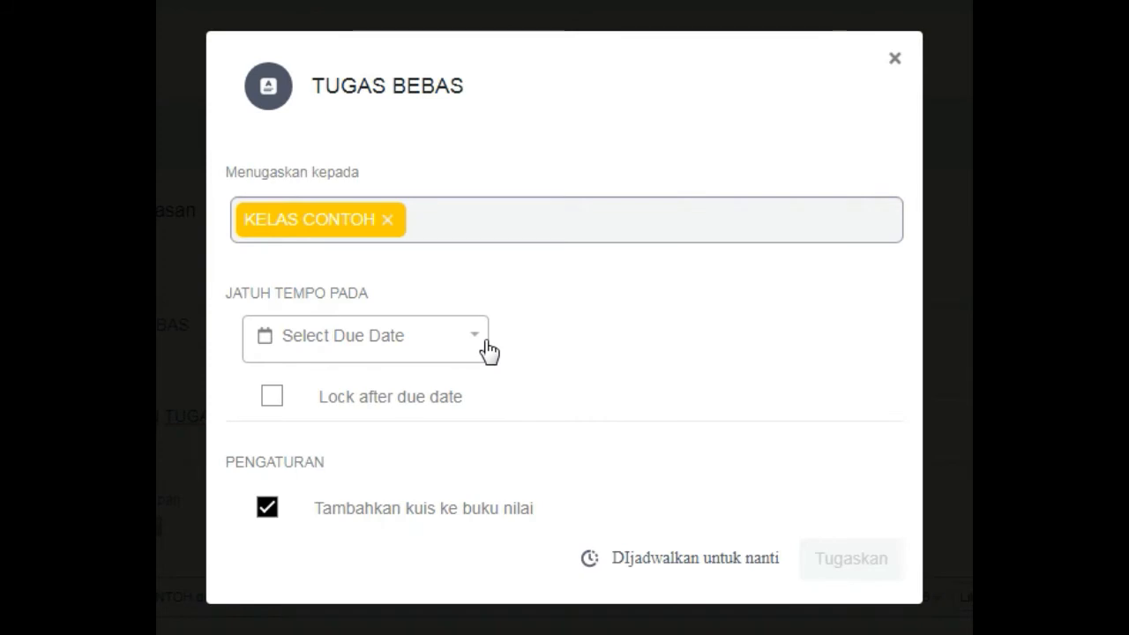
click(488, 349)
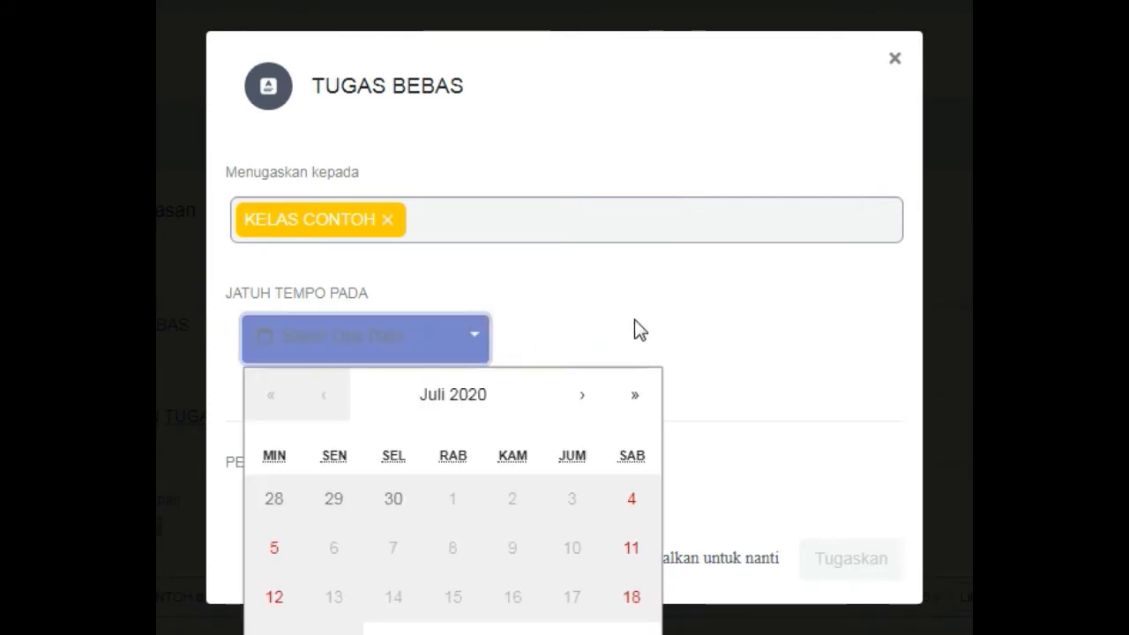
click(404, 632)
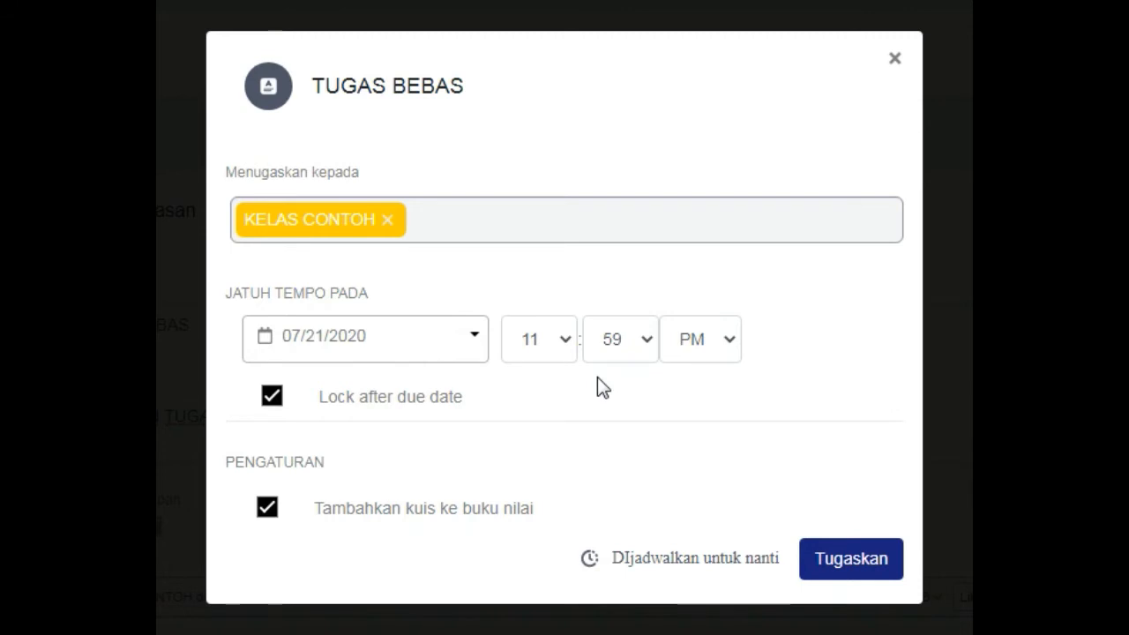
Turn off "Lock after due date" and "Tambahkan kuis ke buku nilai", and assign TUGAS BEBAS to KELAS CONTOH.
click(267, 402)
click(268, 508)
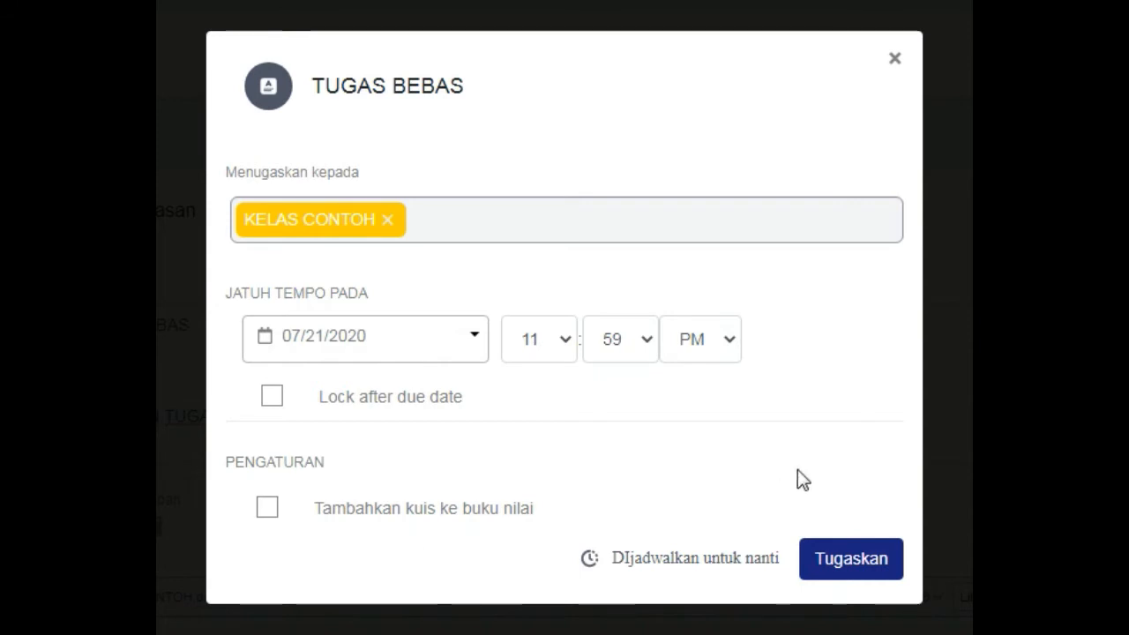
click(874, 562)
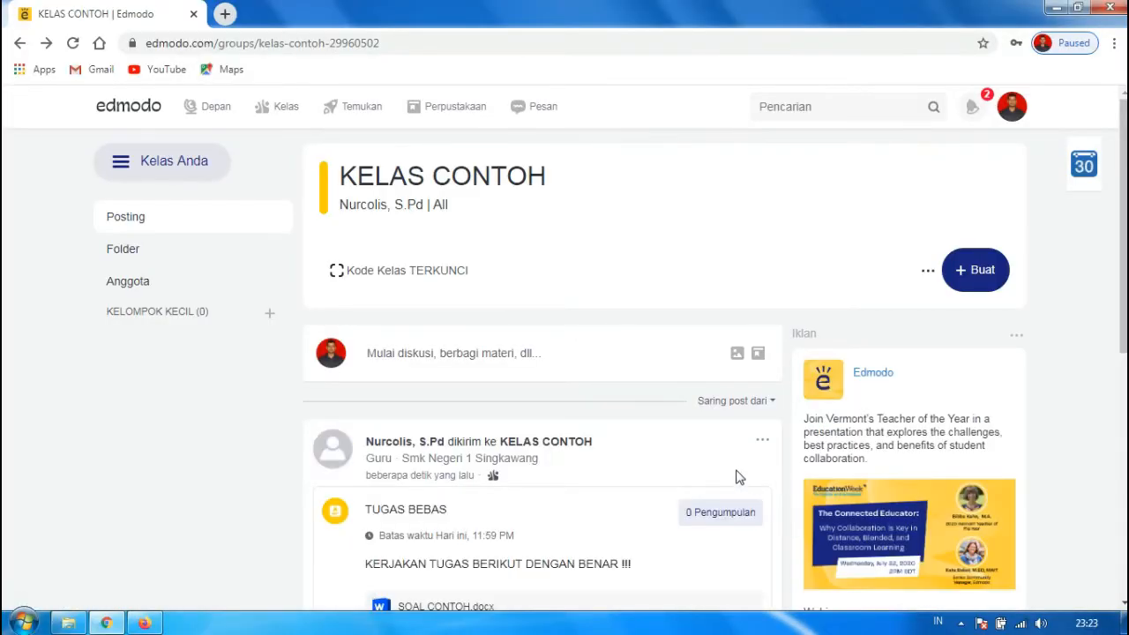
scroll(549, 509, down, 2)
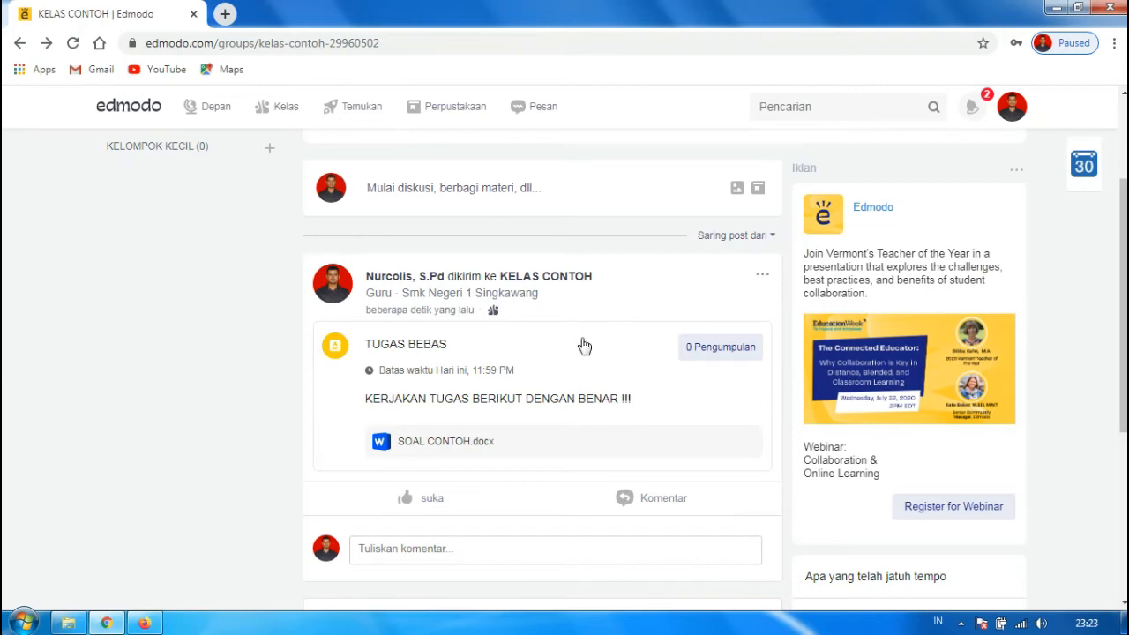
Switch to the student's Edmodo session in Firefox, reload the home feed and open the TUGAS BEBAS assignment.
scroll(551, 362, up, 2)
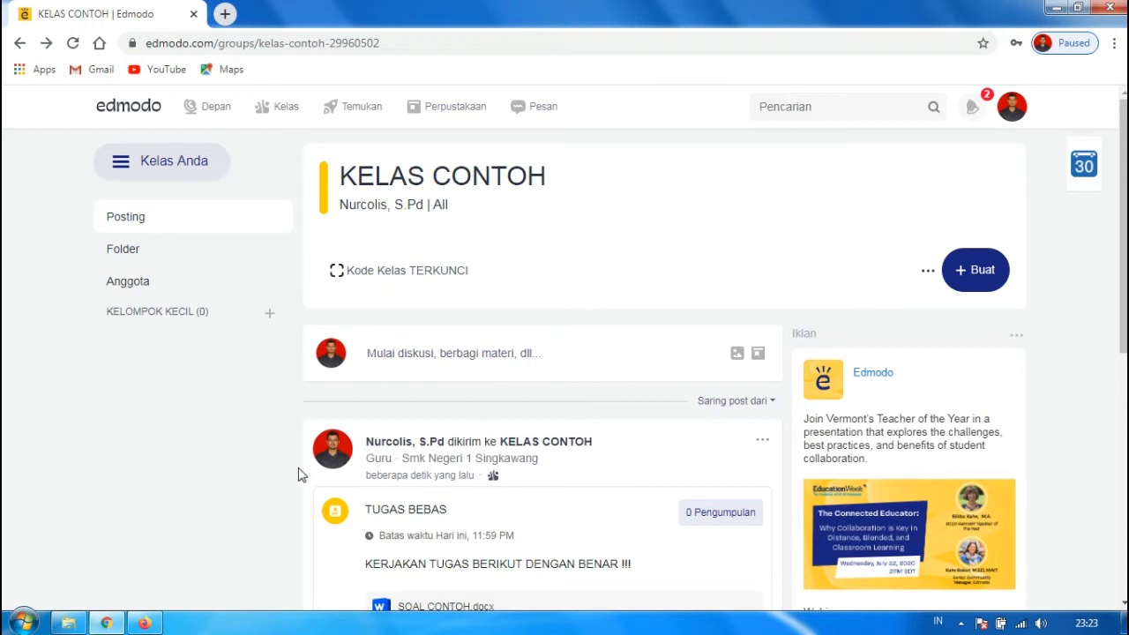
click(147, 623)
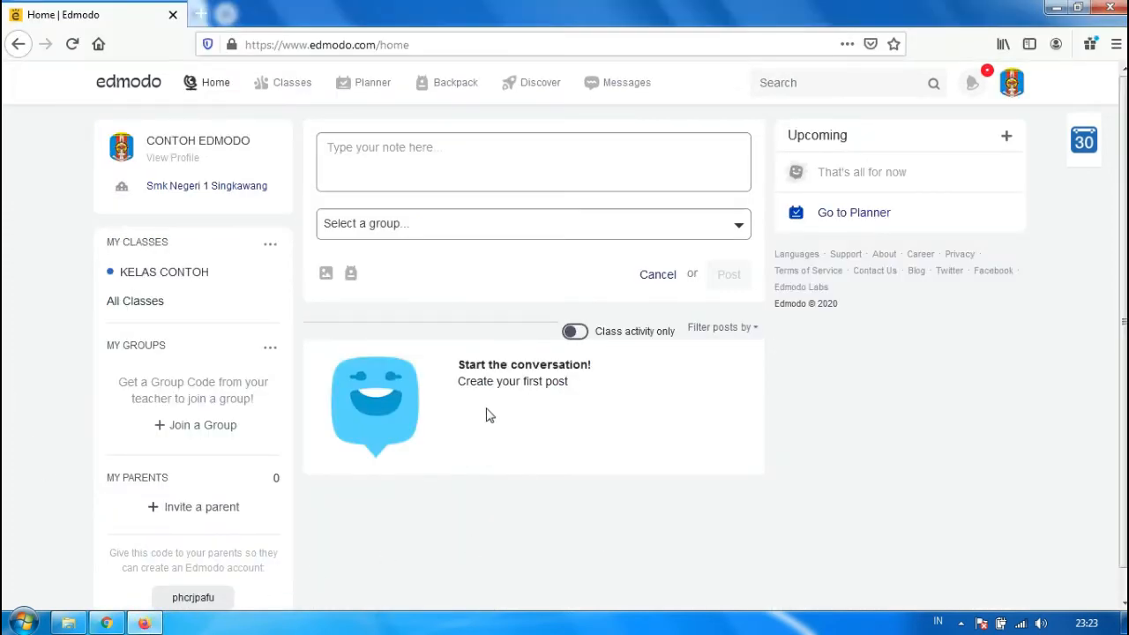
right_click(112, 7)
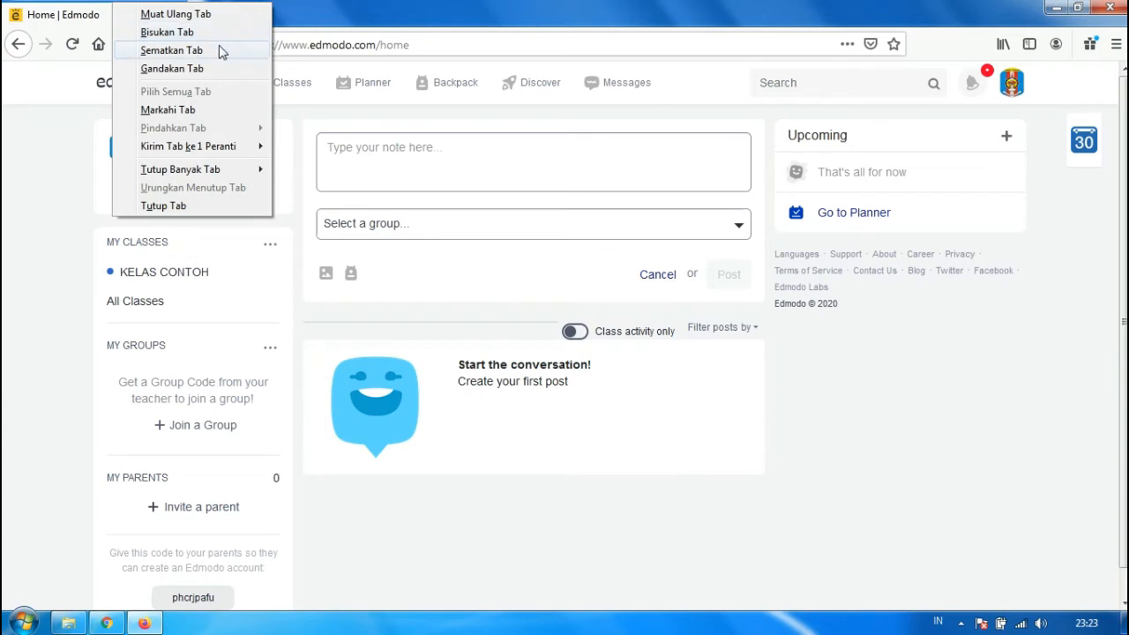
click(71, 13)
key(F5)
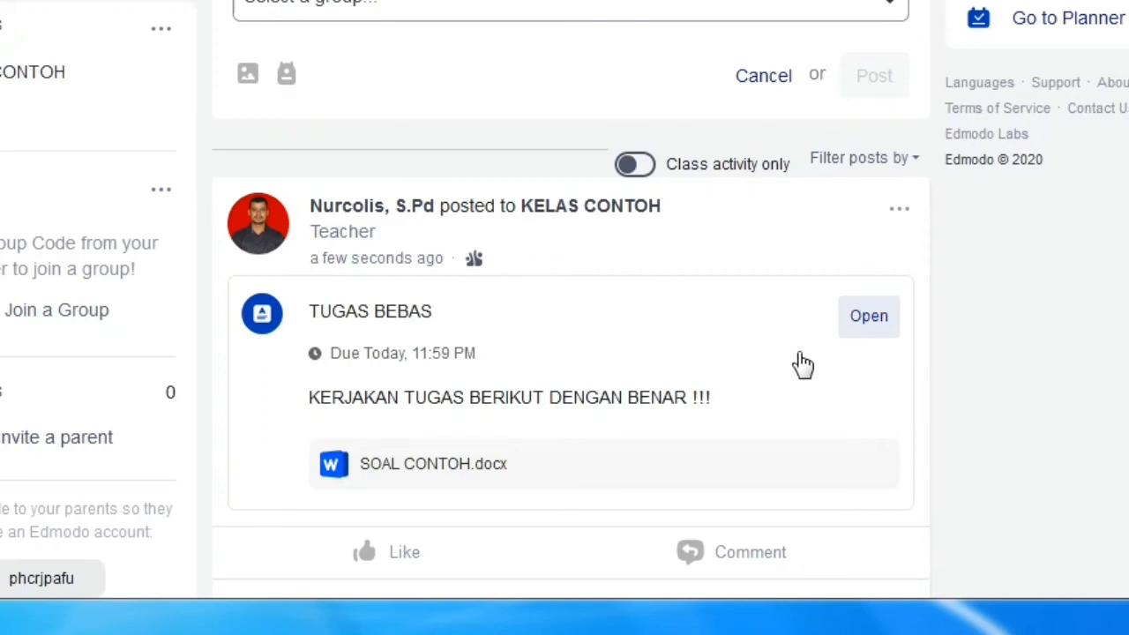
scroll(799, 352, down, 1)
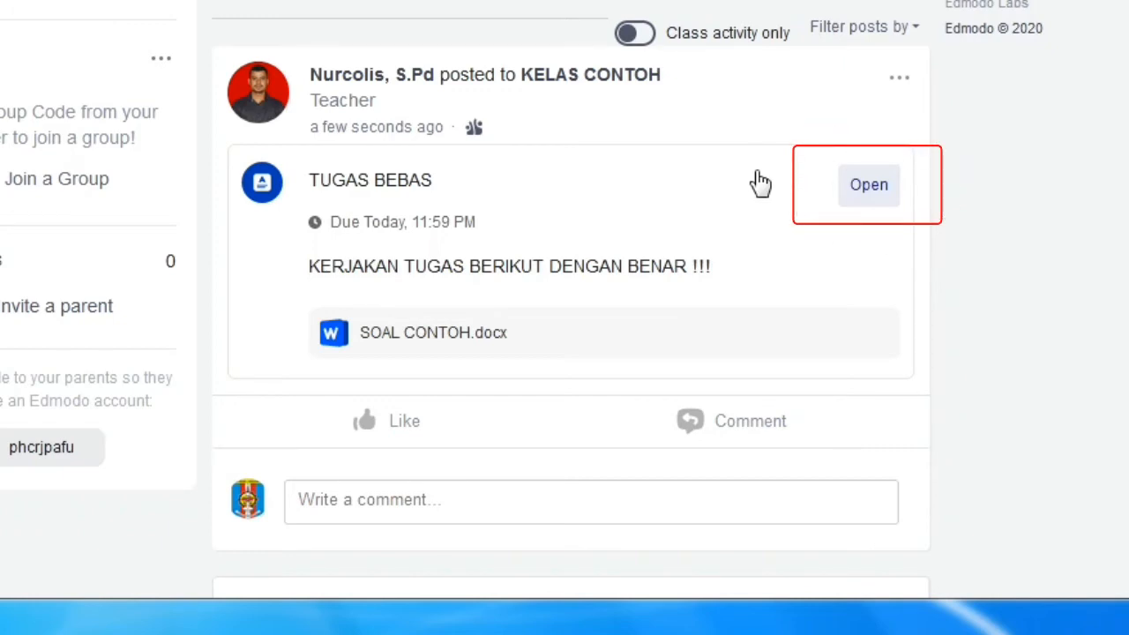
click(858, 189)
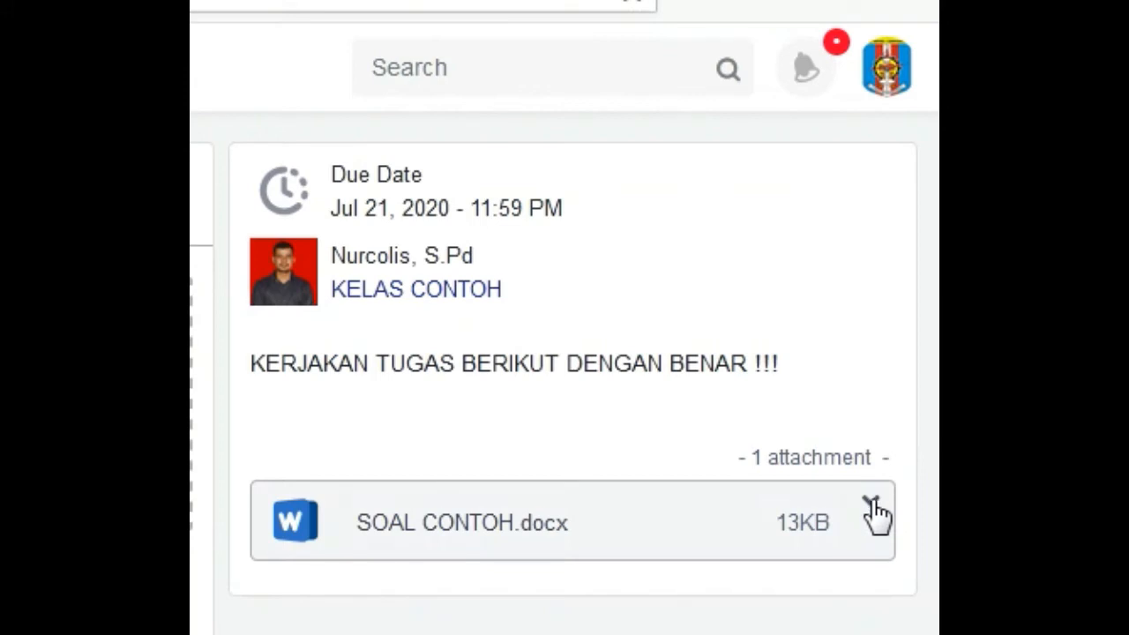
Download the assignment's attachment SOAL CONTOH.docx, saving the file to the computer, and check it in Firefox's download list.
click(871, 504)
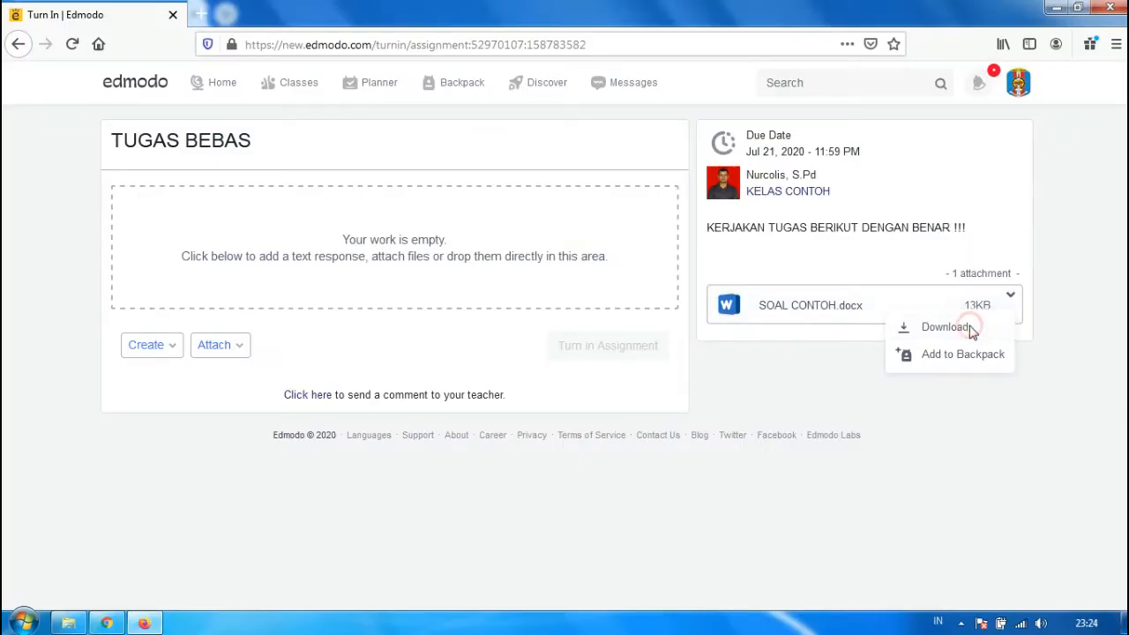
click(785, 571)
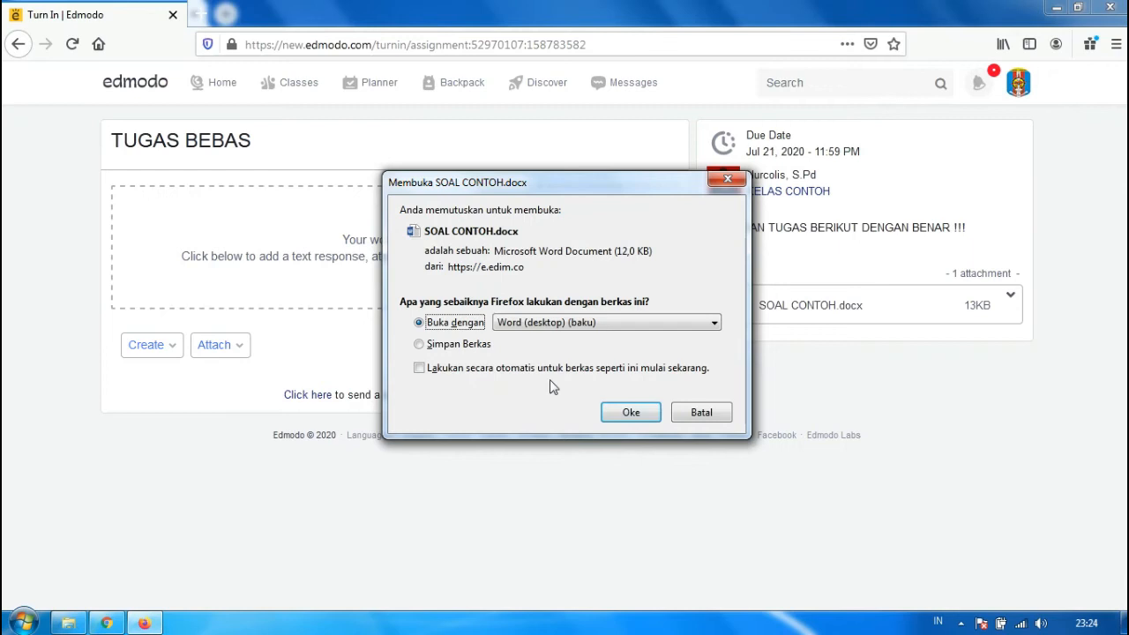
click(481, 345)
click(631, 412)
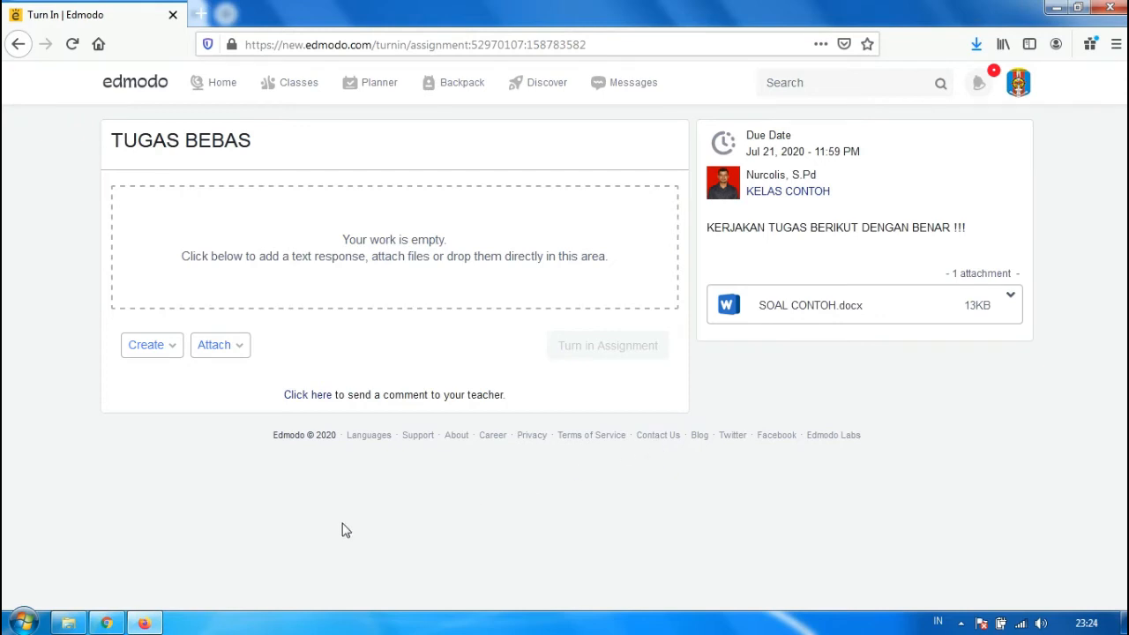
click(977, 45)
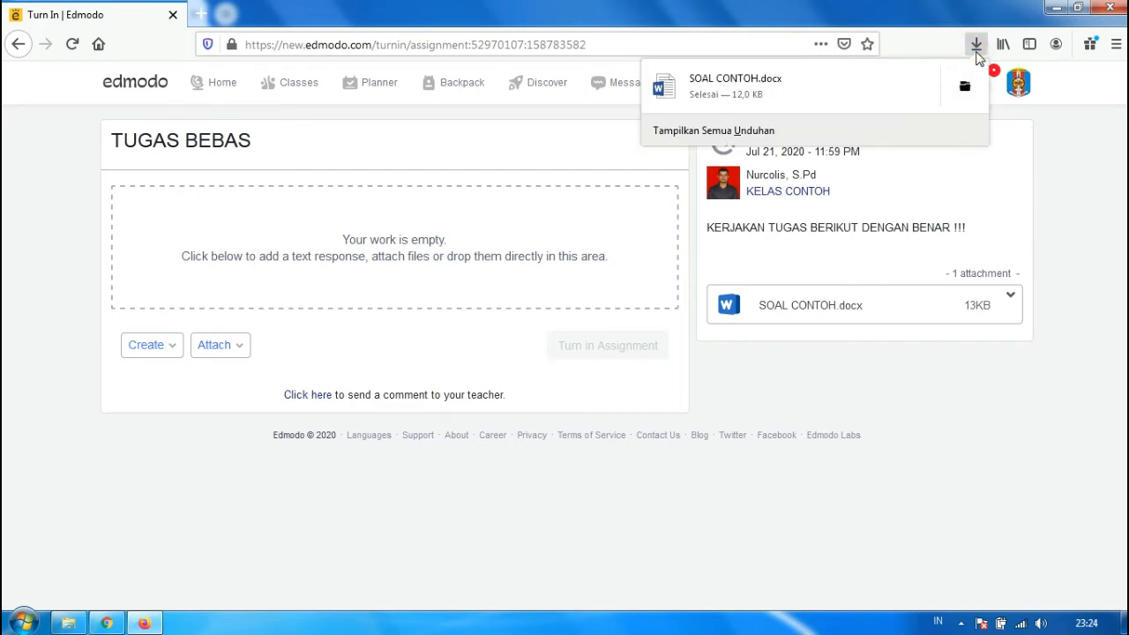
click(976, 46)
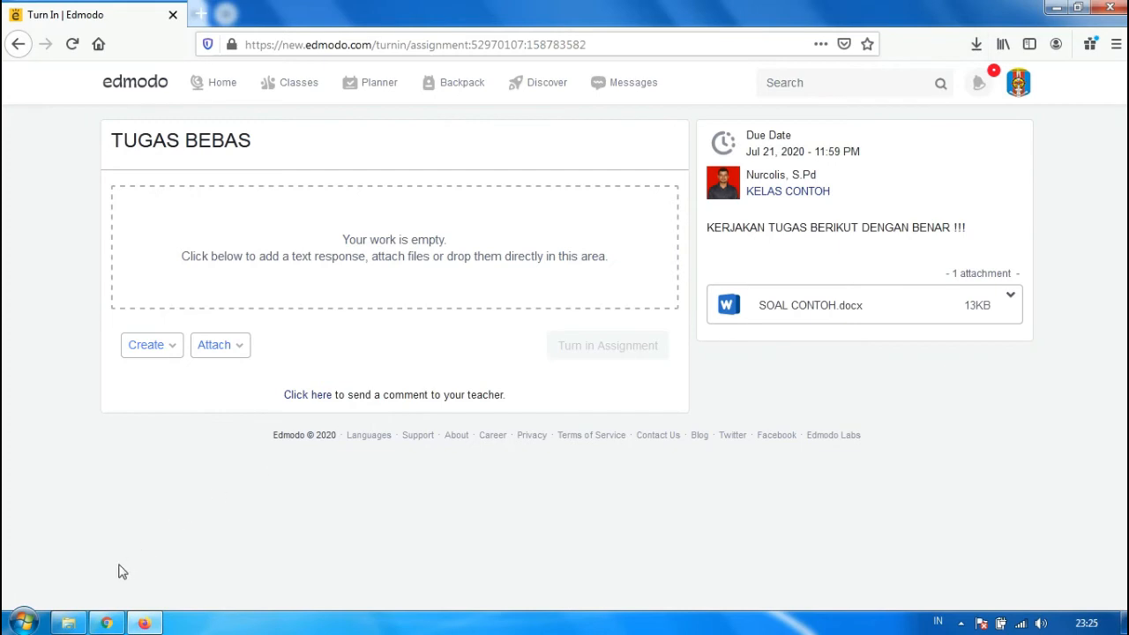
Open the downloaded SOAL CONTOH document from the Downloads folder in Windows Explorer and enable editing in Word.
click(68, 622)
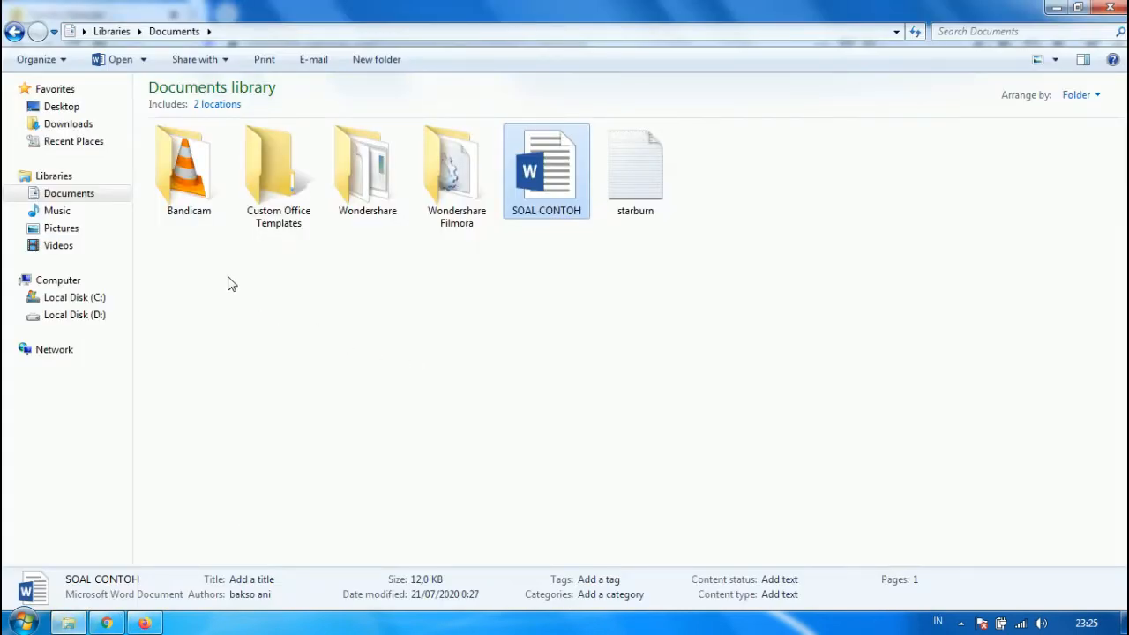
click(82, 123)
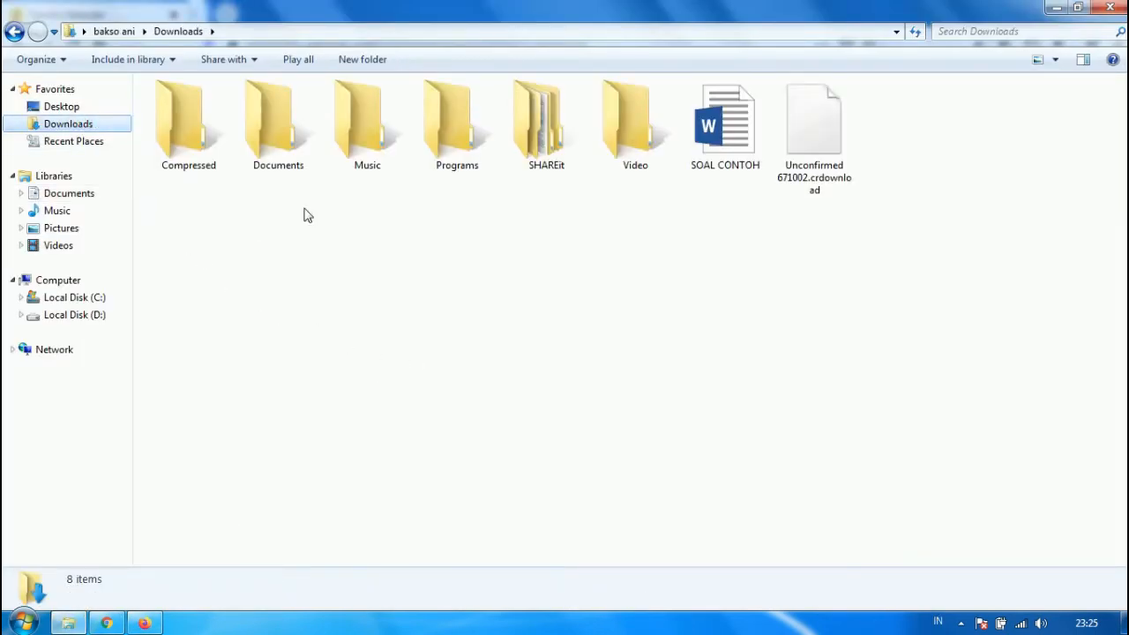
click(728, 140)
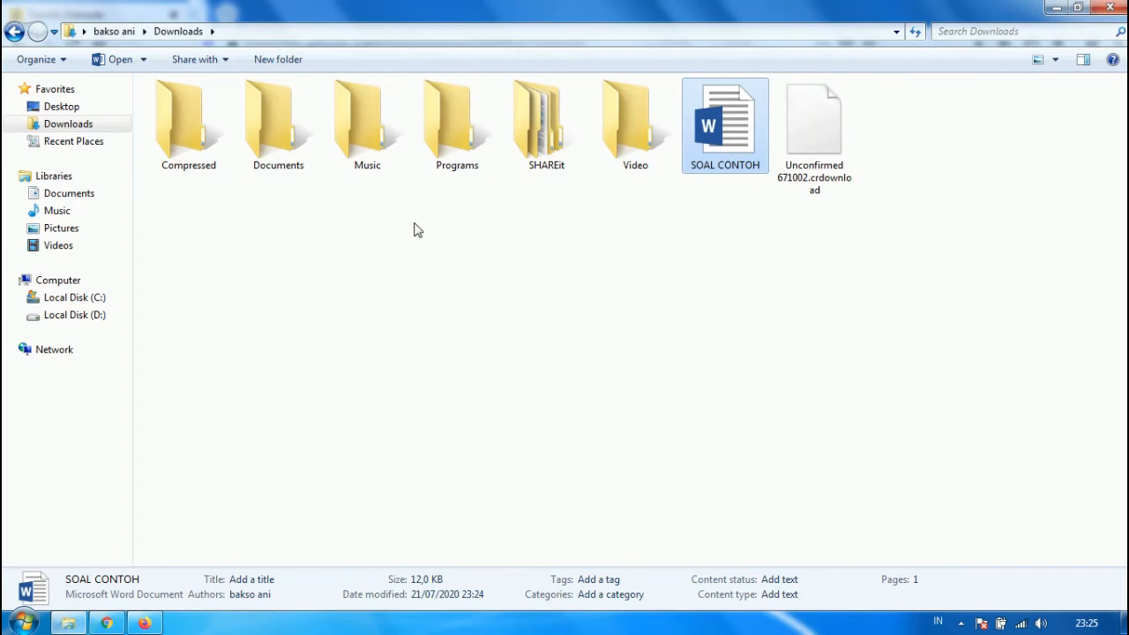
click(729, 123)
double_click(729, 123)
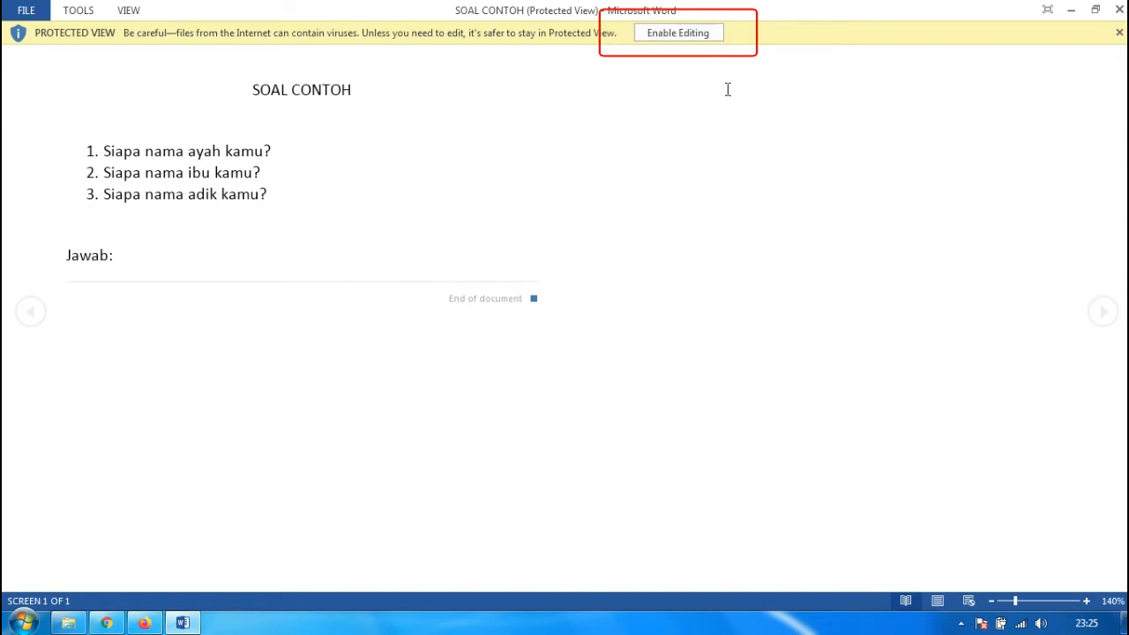
click(693, 35)
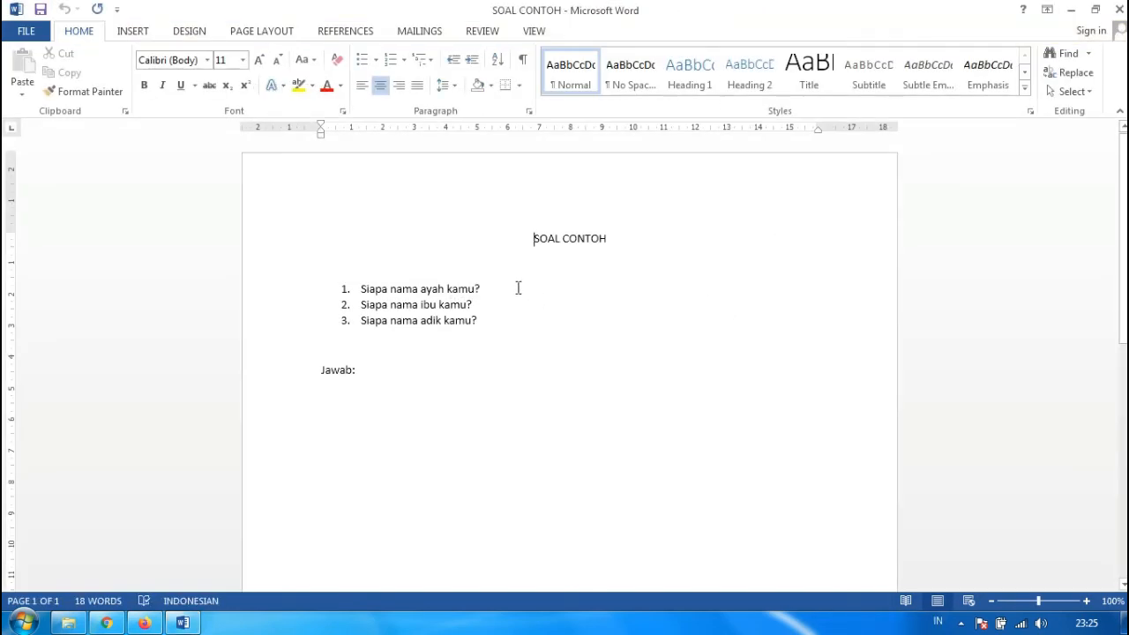
Answer the three questions in a numbered list below "Jawab:" with the names of the father, mother and younger sibling.
click(517, 286)
click(505, 316)
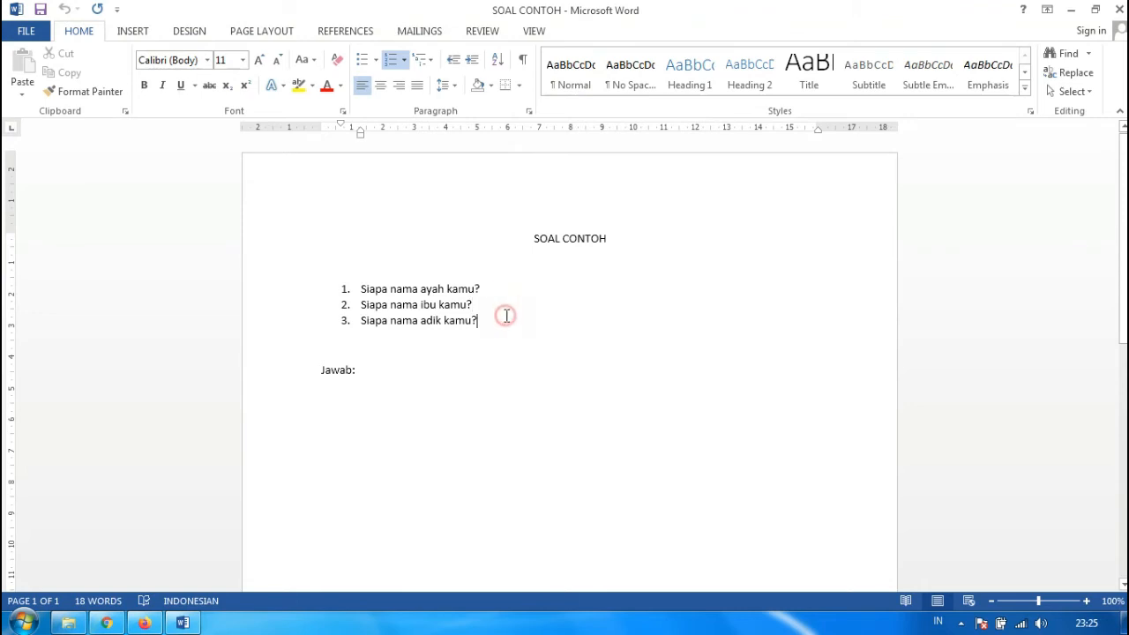
click(411, 370)
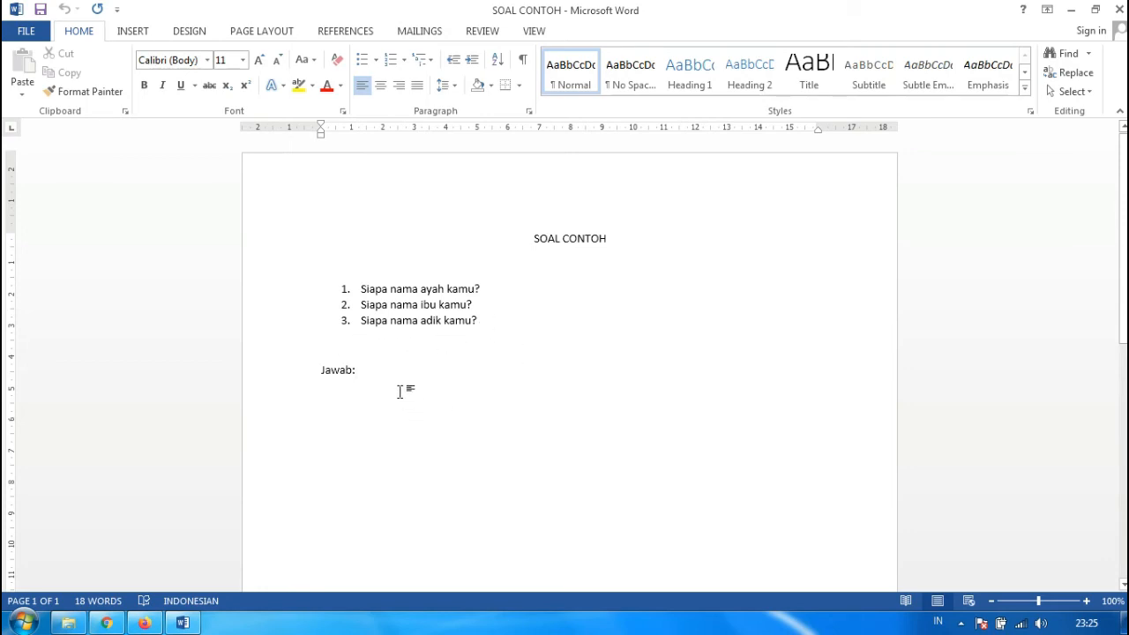
key(Return)
text(1)
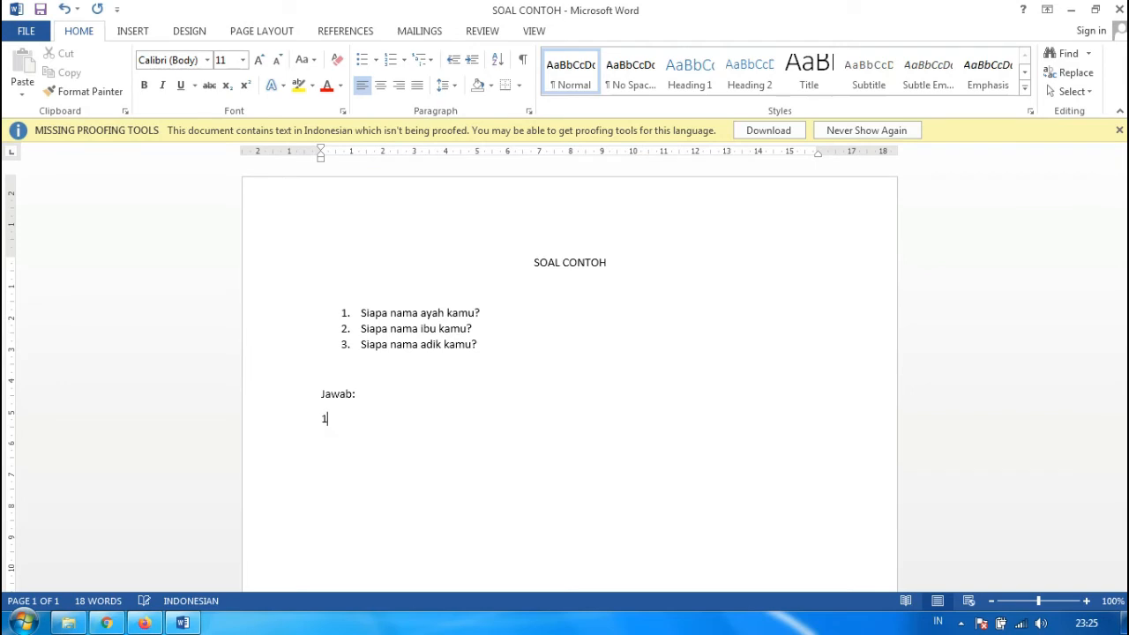
text(1. )
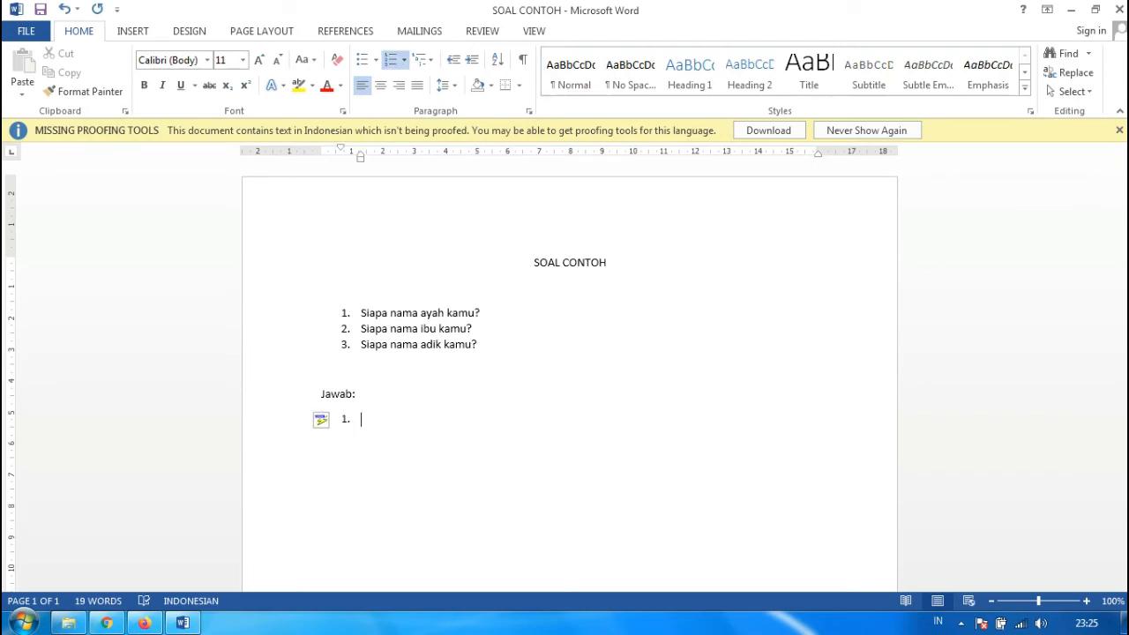
text(SUPARMAN)
key(Return)
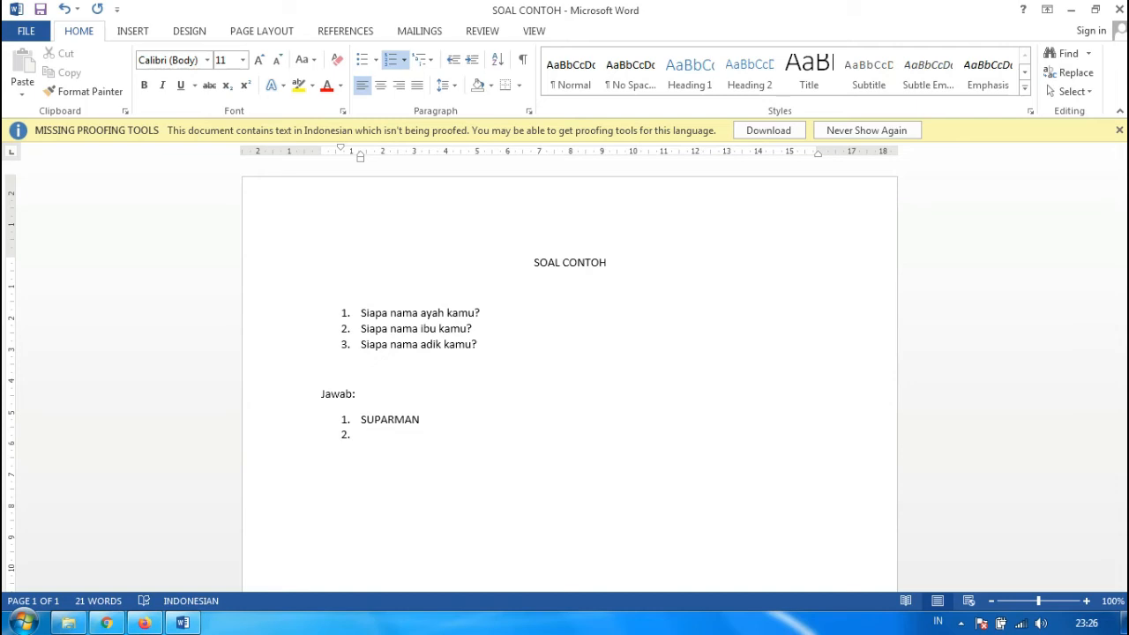
text(SUKINEM)
key(Return)
text(SUWA)
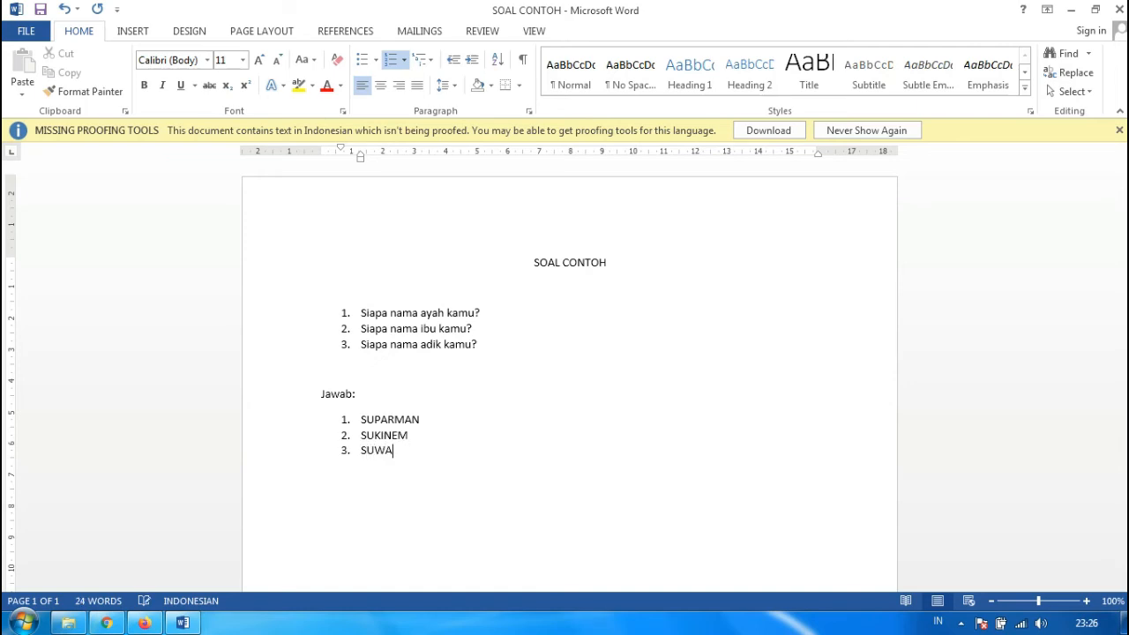
text(RDI)
click(476, 425)
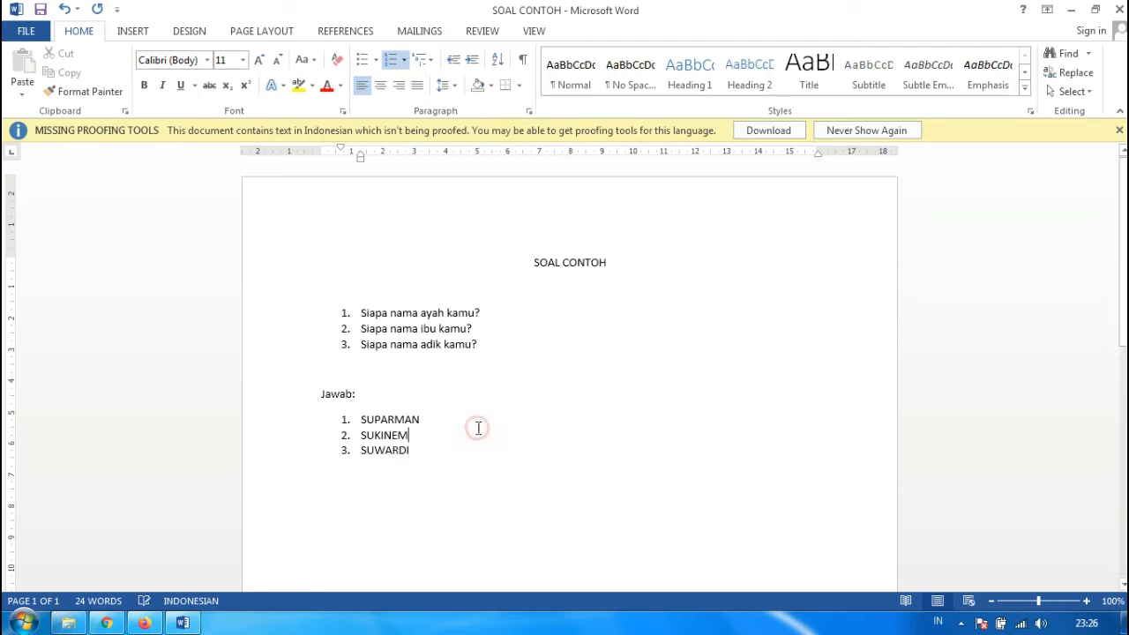
Save the answered document as a Word document named TUGAS KIRIM in the Documents library and close Word.
click(24, 31)
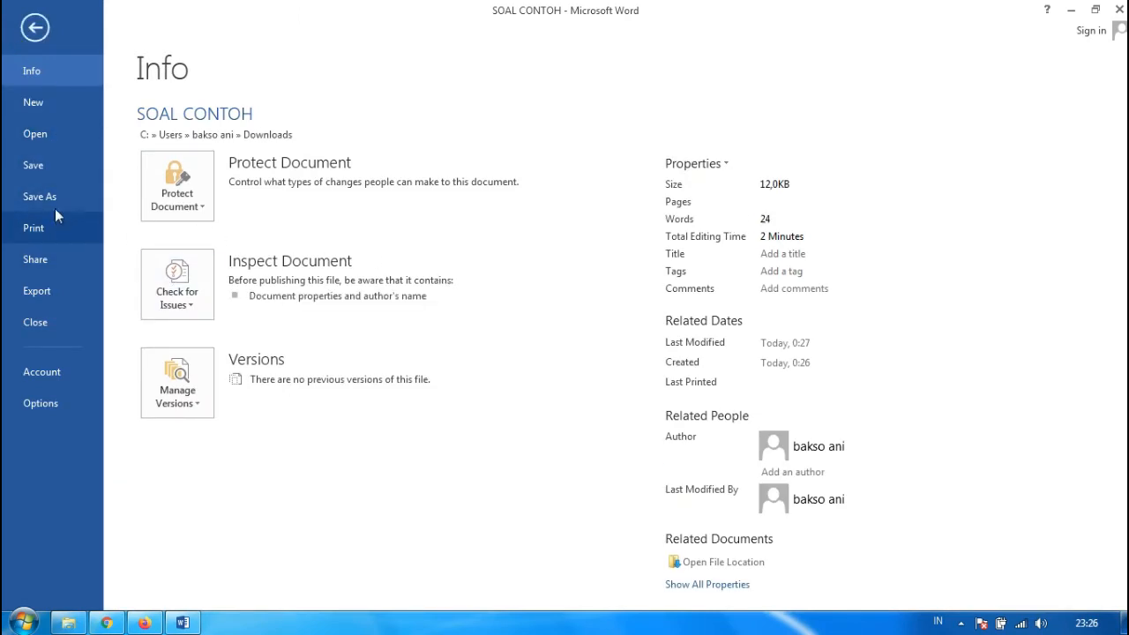
click(52, 202)
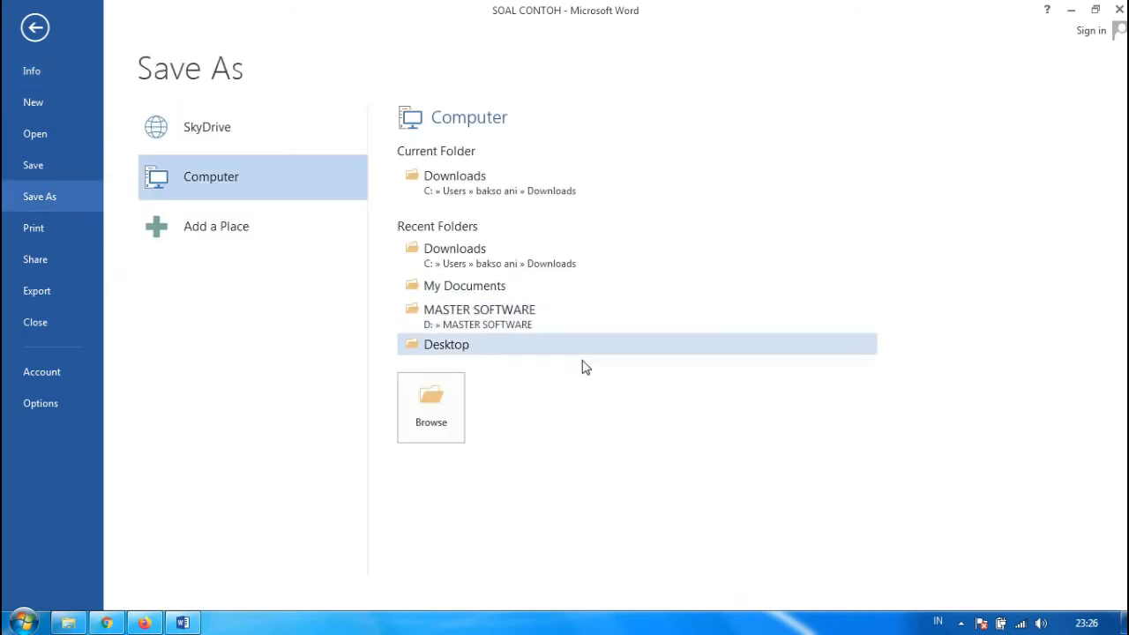
click(499, 191)
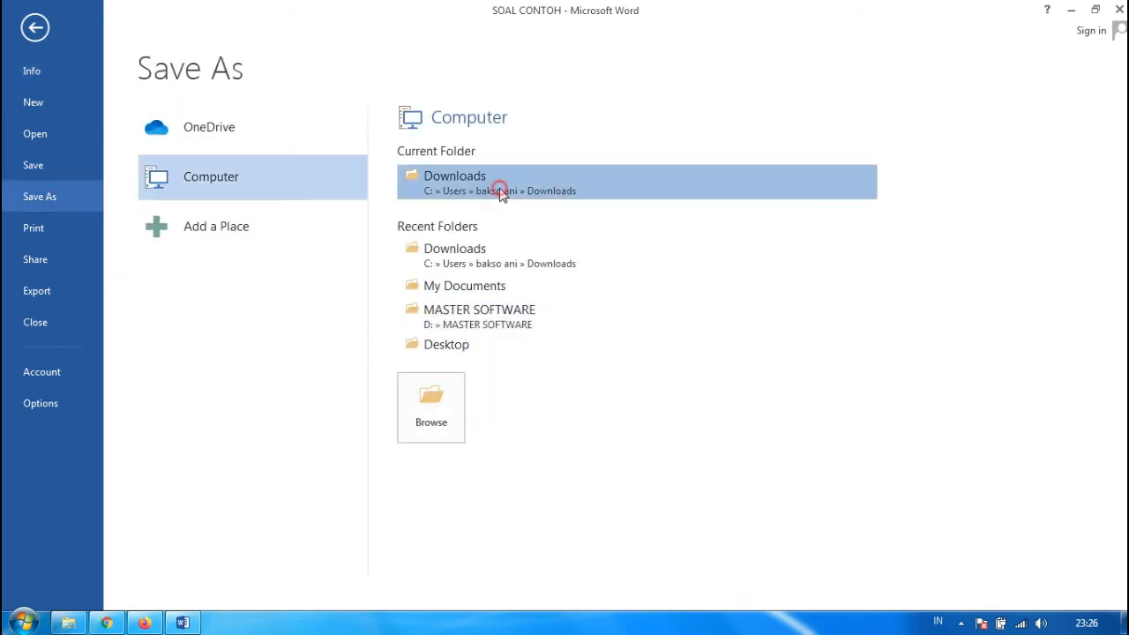
click(282, 280)
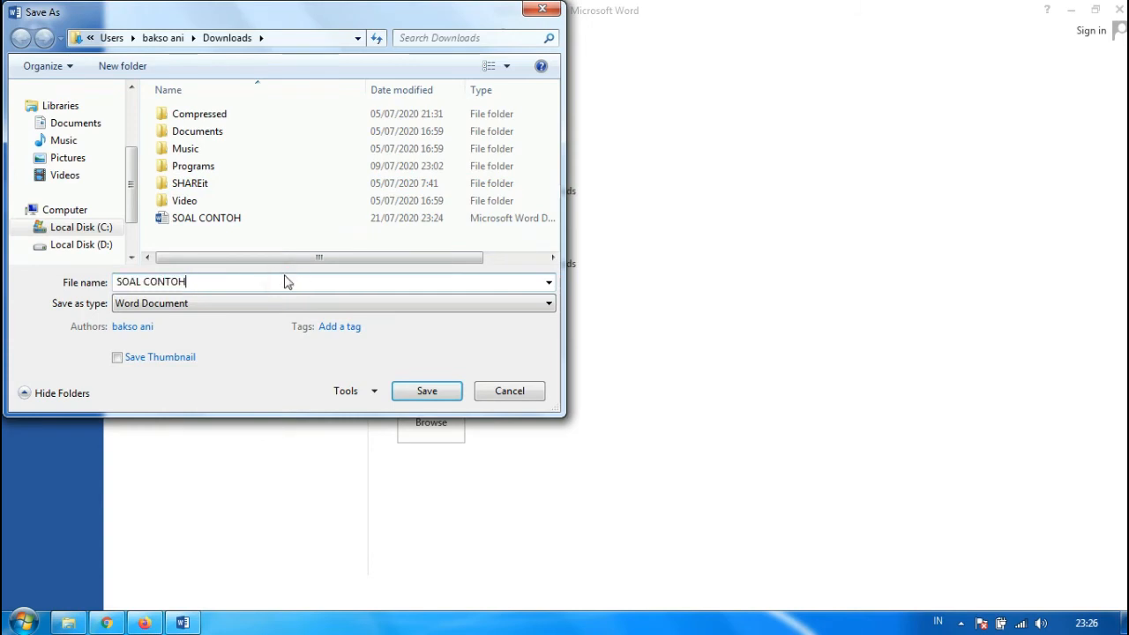
key(BackSpace)
key(BackSpace)
key(BackSpace)
key(BackSpace)
key(BackSpace)
key(BackSpace)
key(BackSpace)
key(BackSpace)
key(BackSpace)
key(BackSpace)
key(BackSpace)
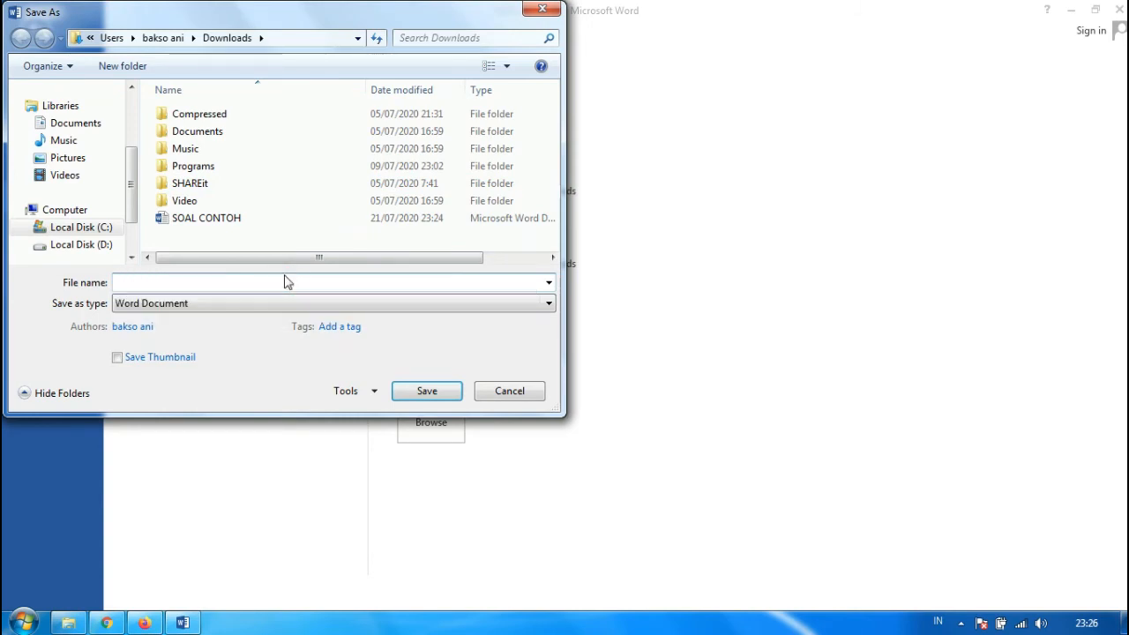
text(TUGAS KIRIM)
click(82, 125)
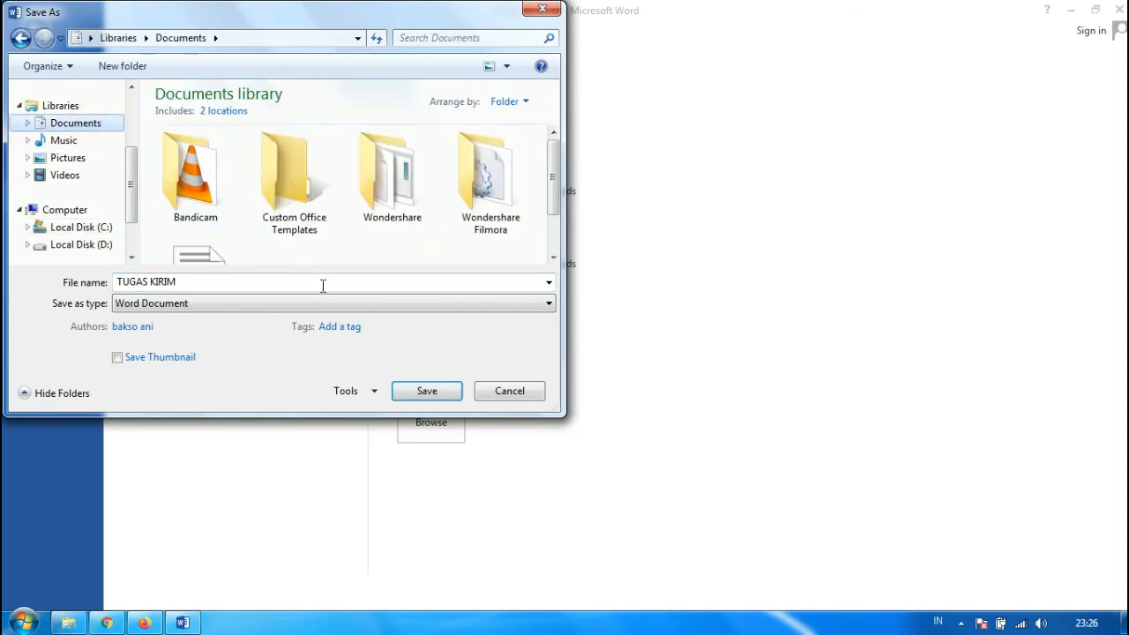
click(431, 393)
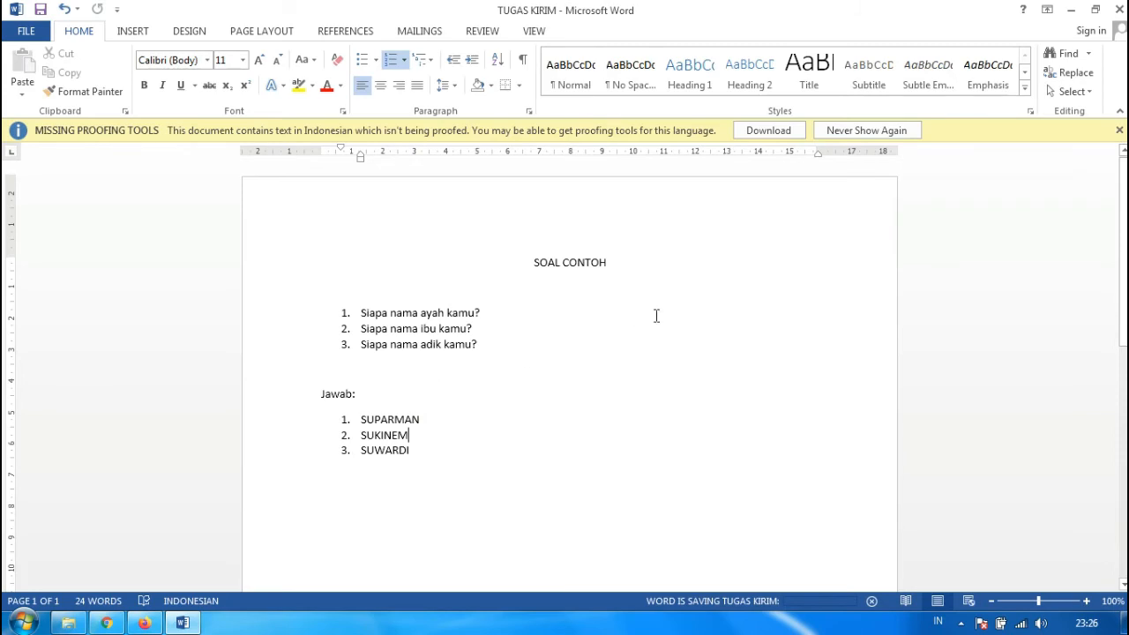
click(1120, 9)
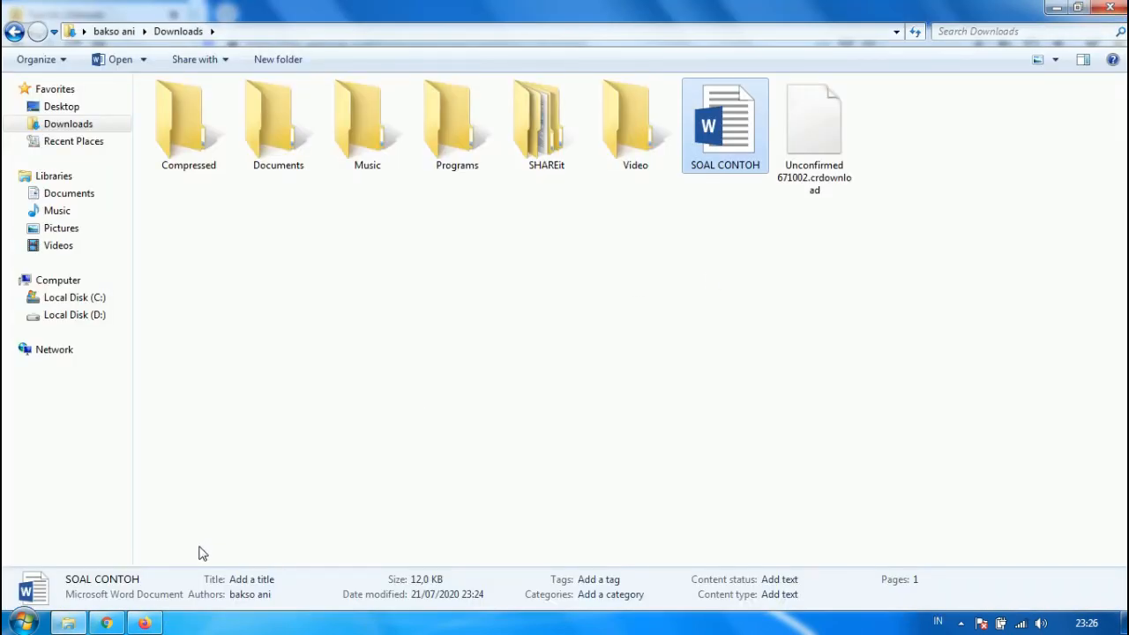
Locate and select the TUGAS KIRIM document in Windows Explorer's Documents library.
click(84, 626)
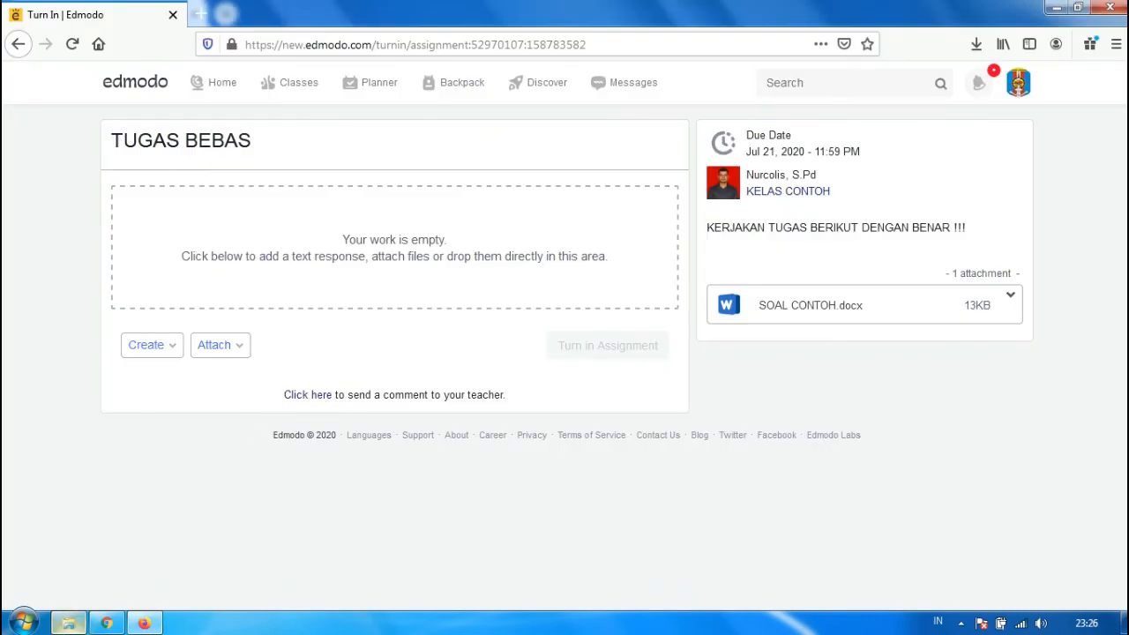
click(71, 623)
click(92, 199)
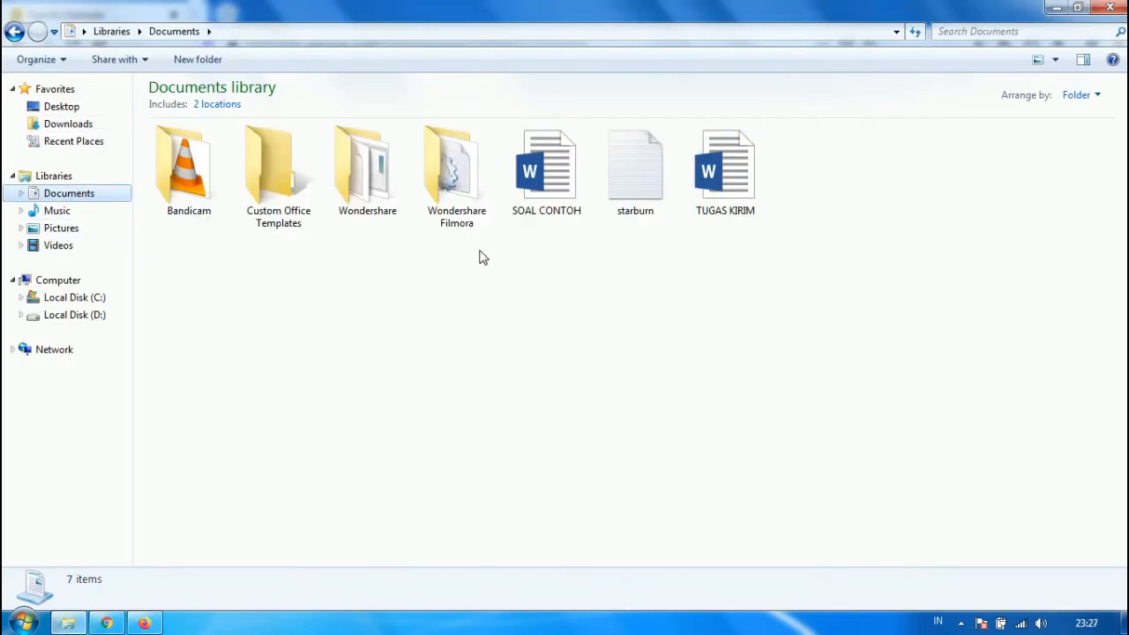
click(739, 169)
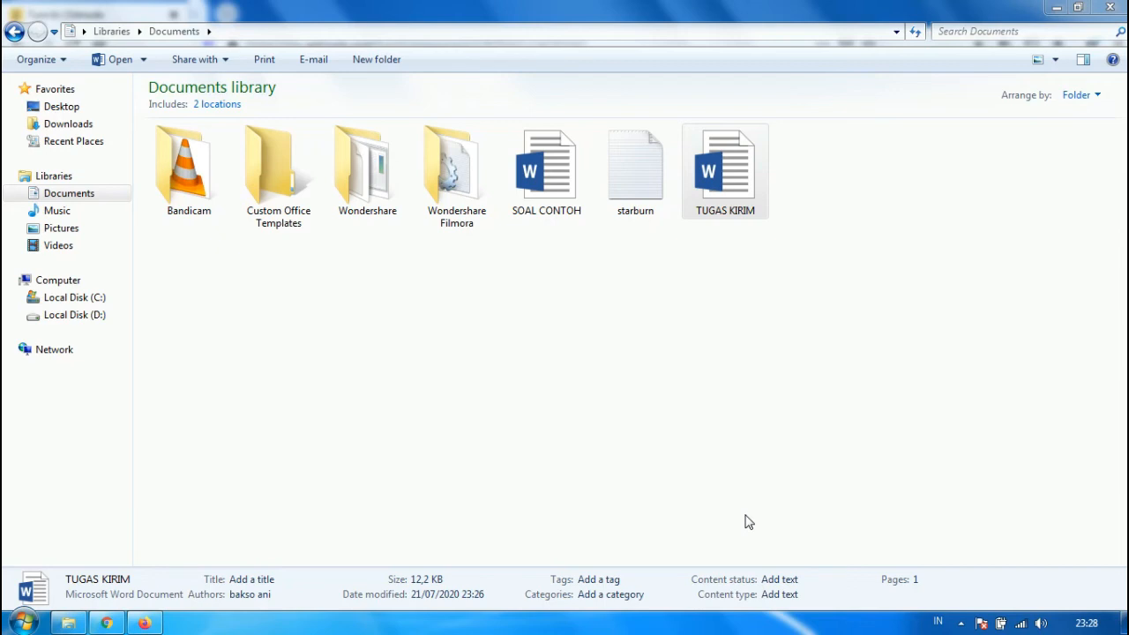
click(757, 195)
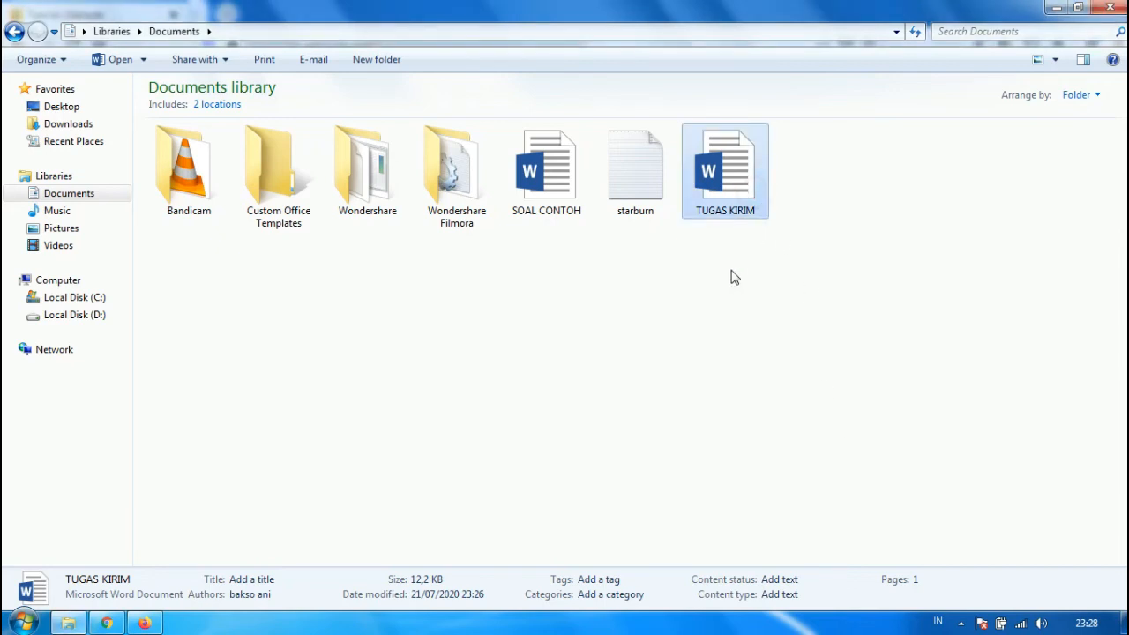
Switch to Firefox, attach the TUGAS KIRIM document from the Documents library to the TUGAS BEBAS assignment and turn it in.
click(144, 624)
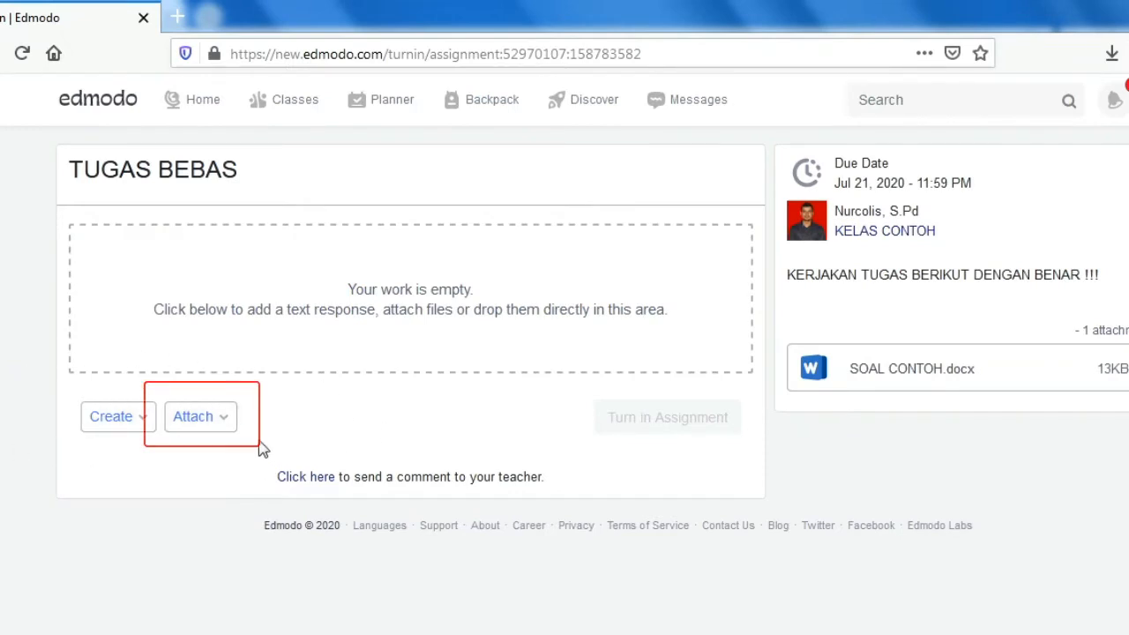
click(227, 425)
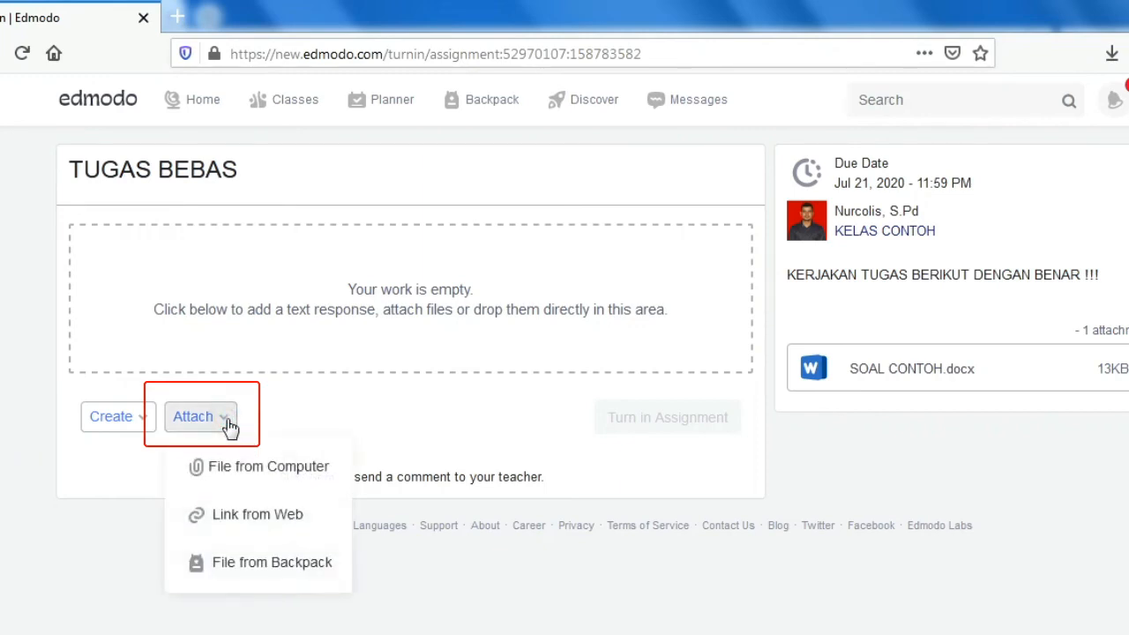
click(273, 472)
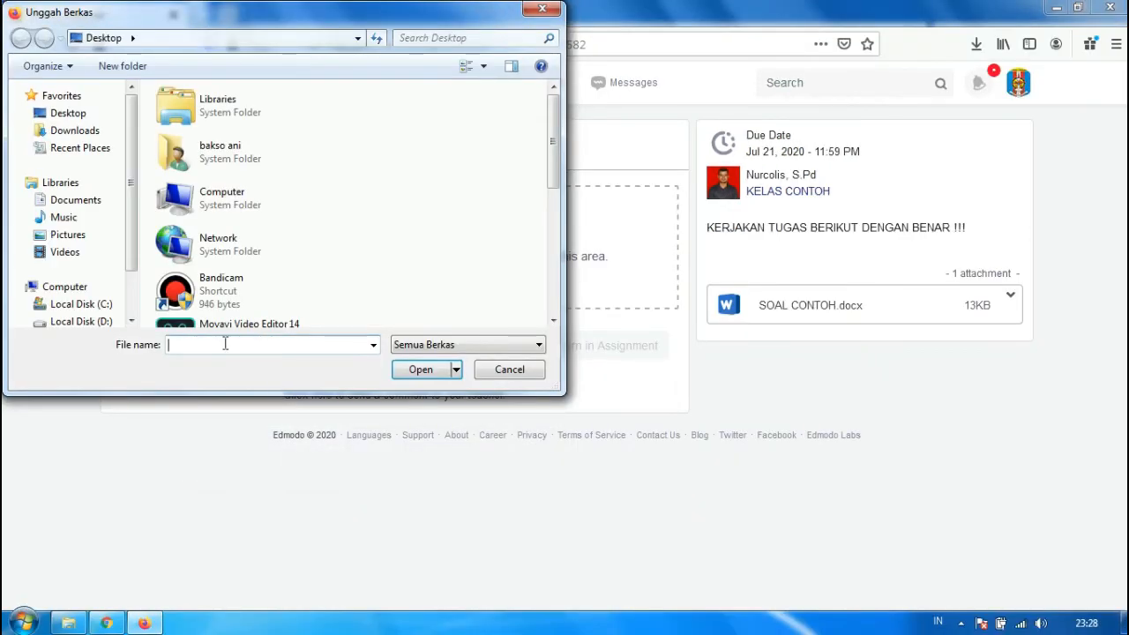
click(88, 205)
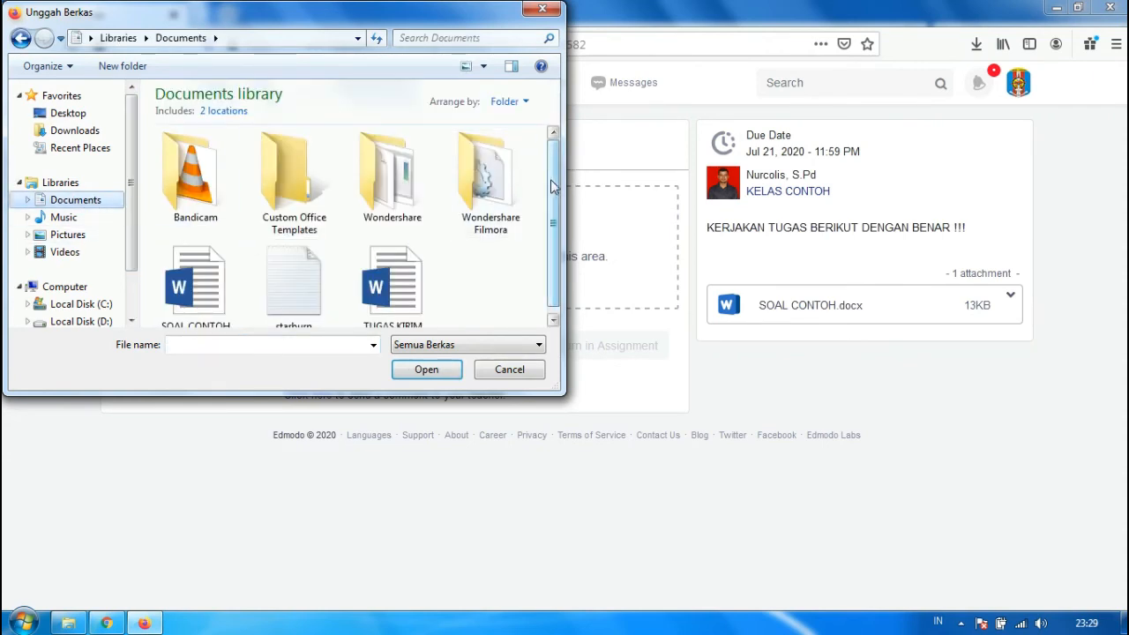
drag(555, 185, 554, 231)
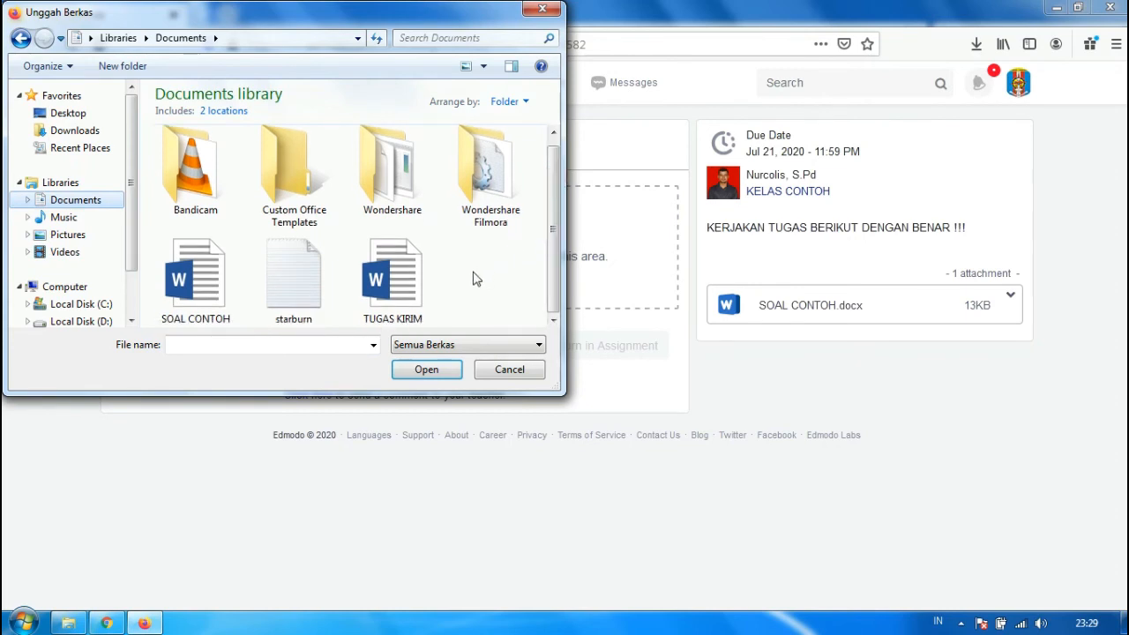
click(394, 276)
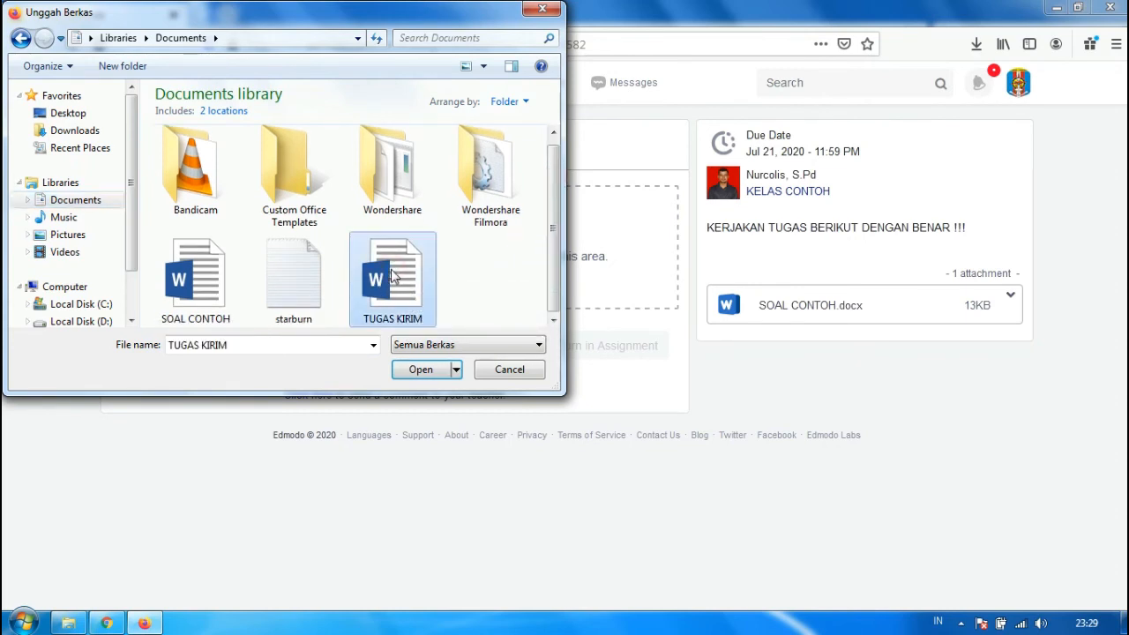
click(419, 368)
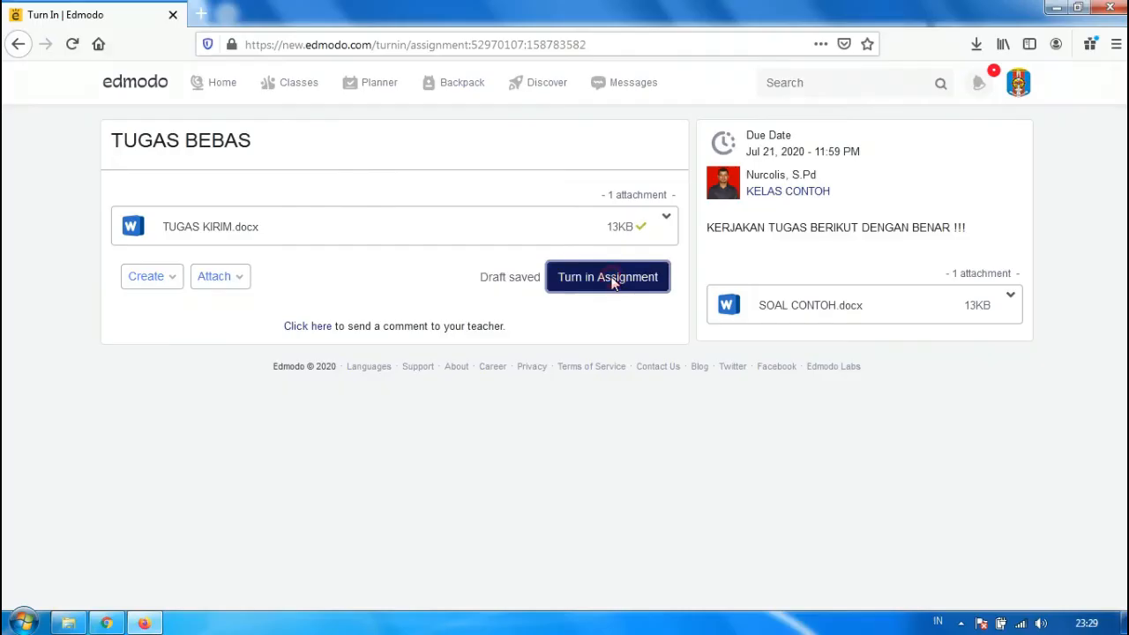
click(848, 381)
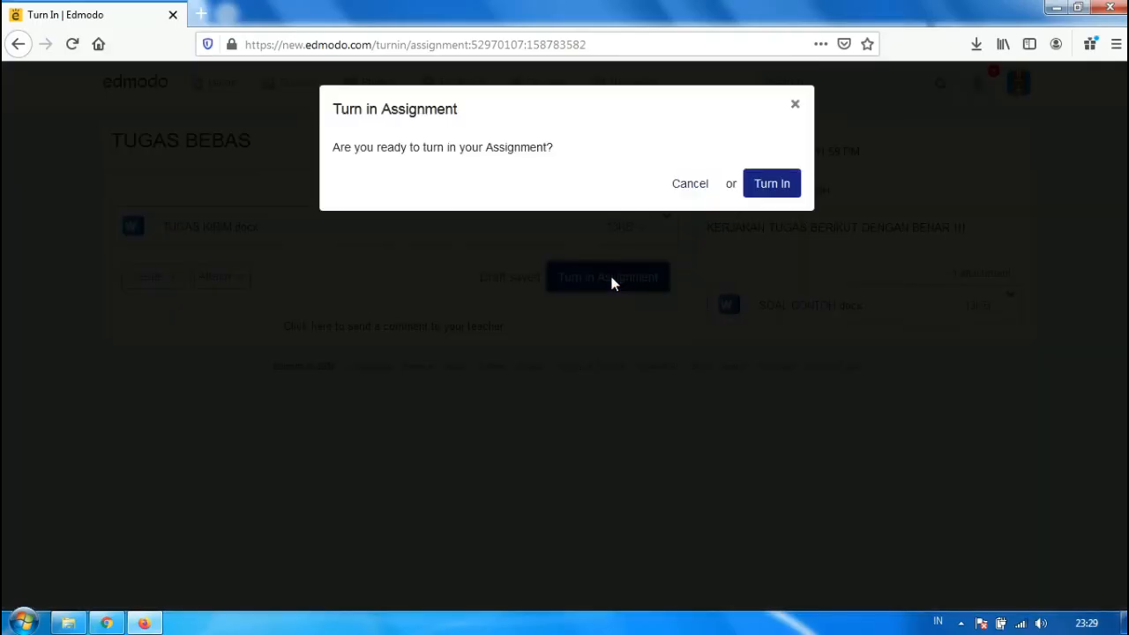
click(772, 185)
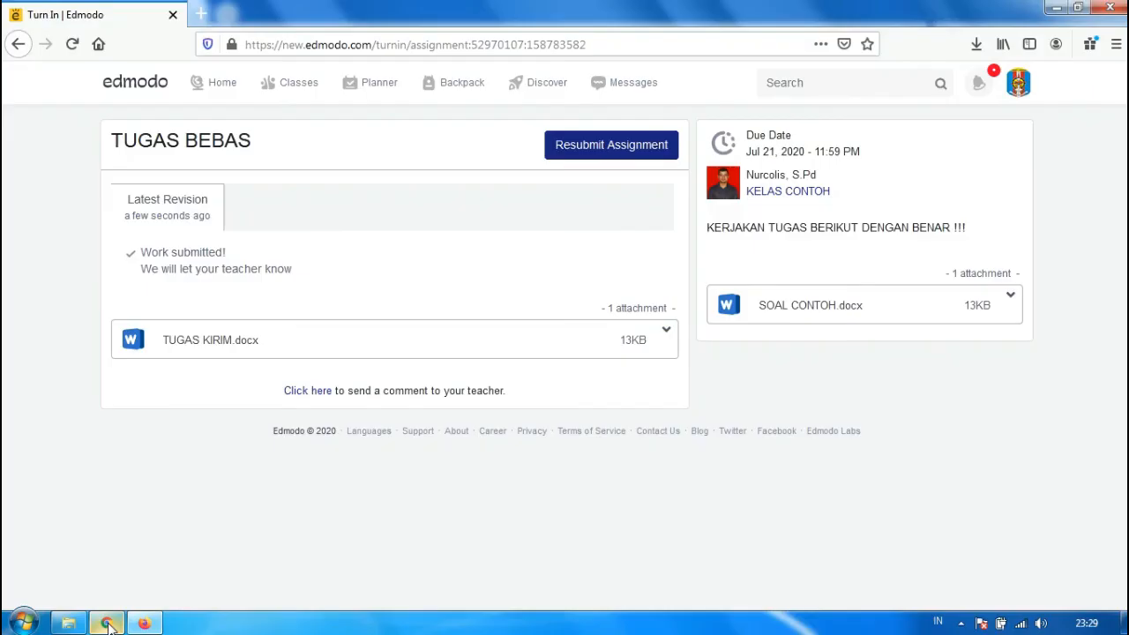
Switch to the teacher's Edmodo account in Chrome, reload it to the home page and check the notifications for the TUGAS BEBAS submission.
click(105, 623)
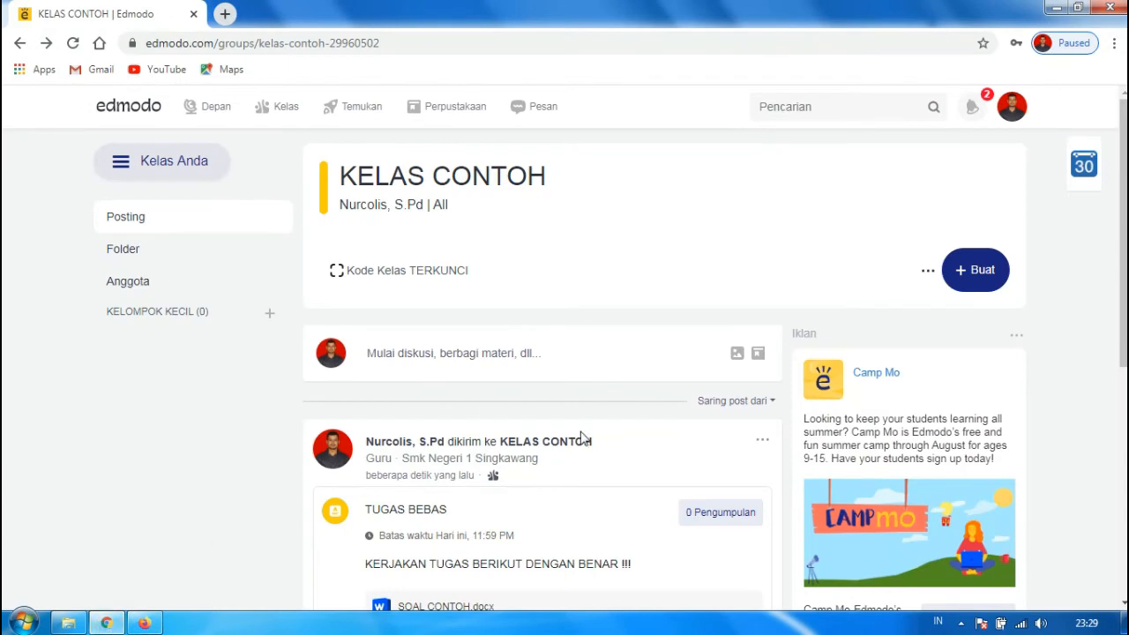
right_click(109, 9)
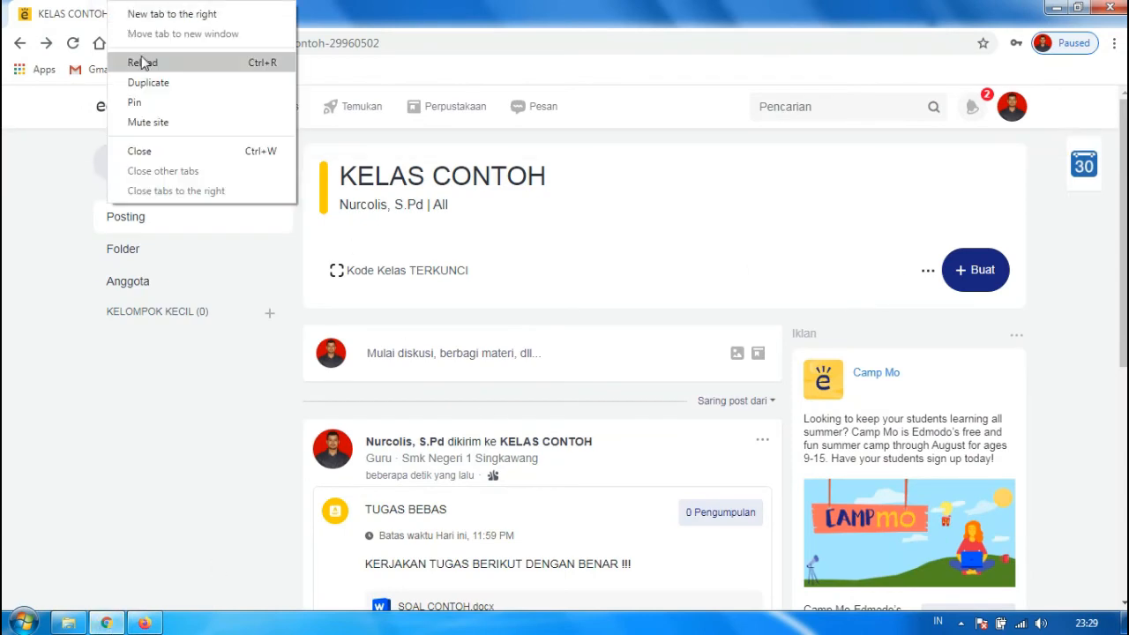
click(144, 58)
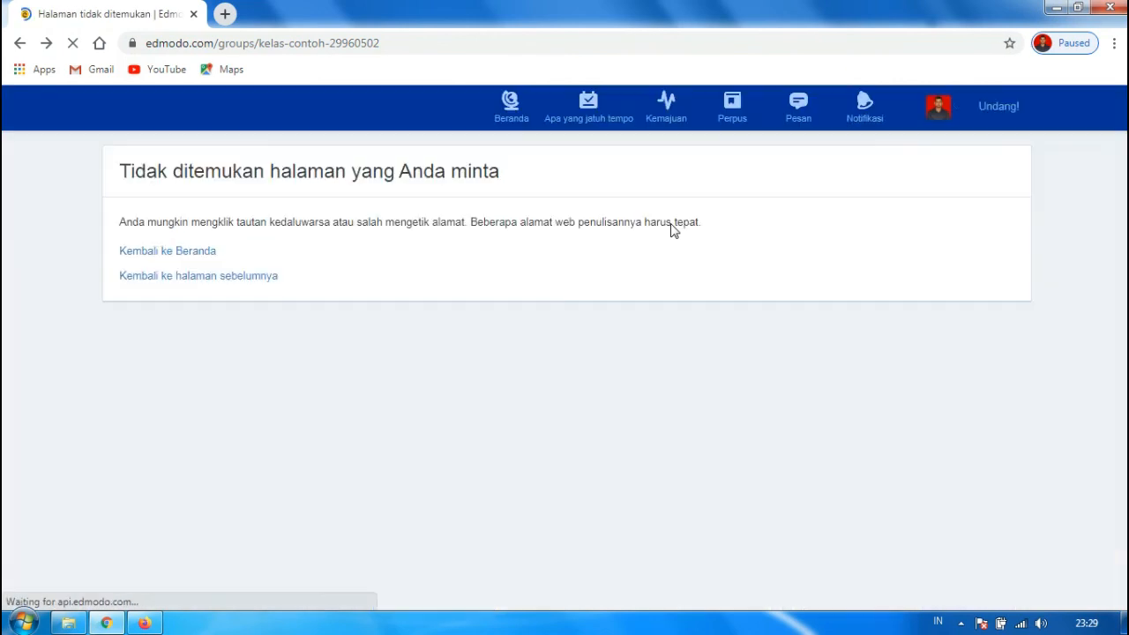
click(210, 254)
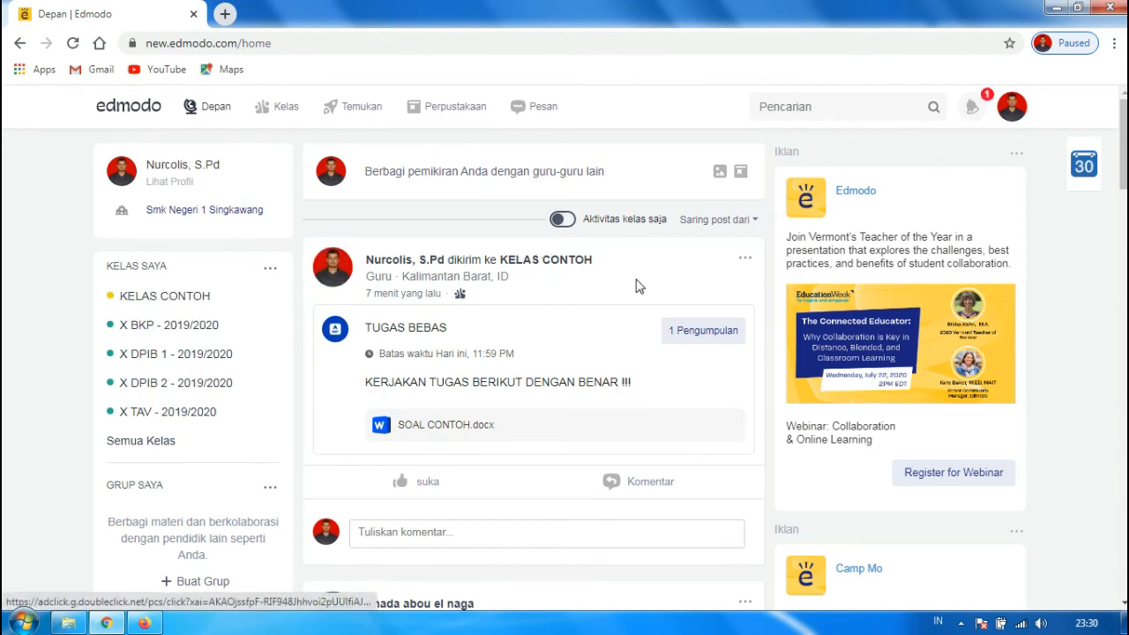
click(973, 113)
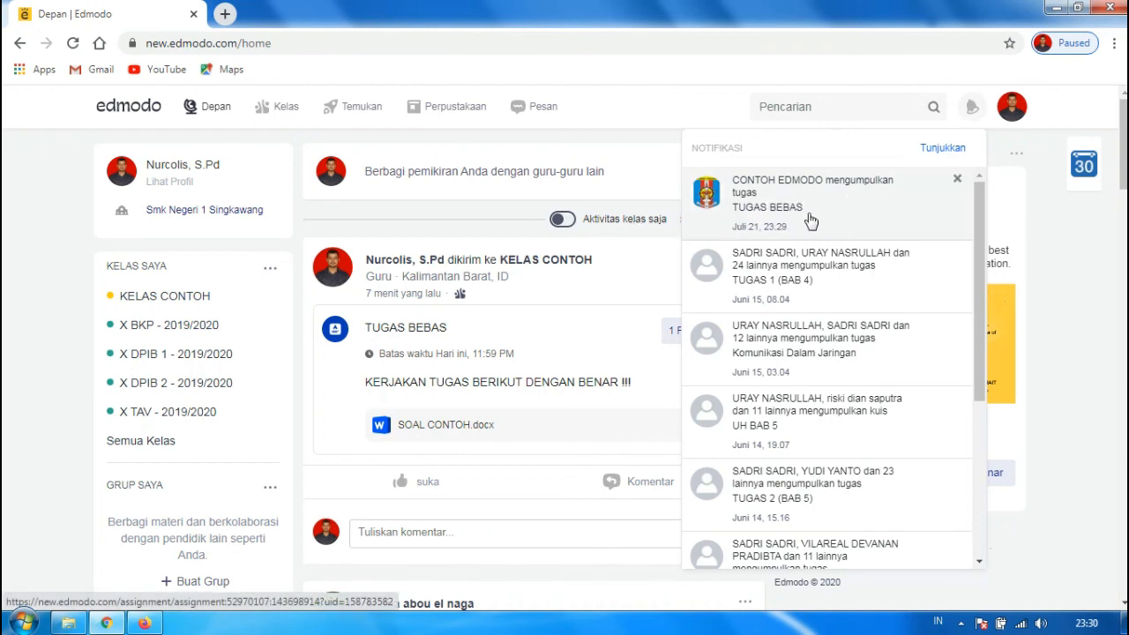
click(582, 298)
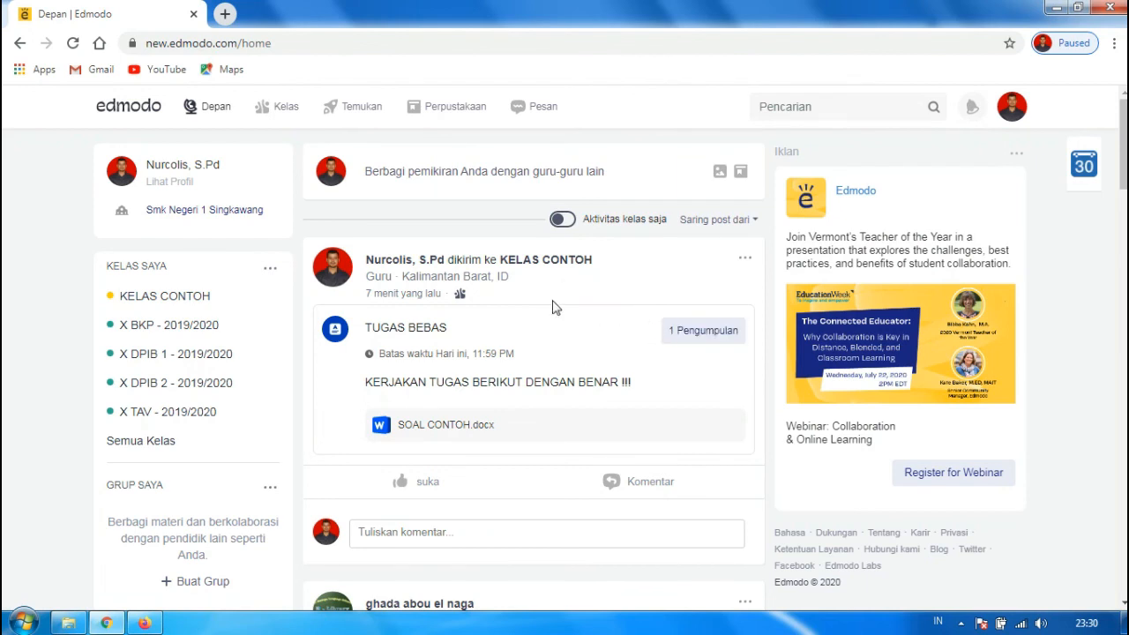
Open the submissions of TUGAS BEBAS and review the student's turned-in work with its attached document, then close the submission details.
click(708, 346)
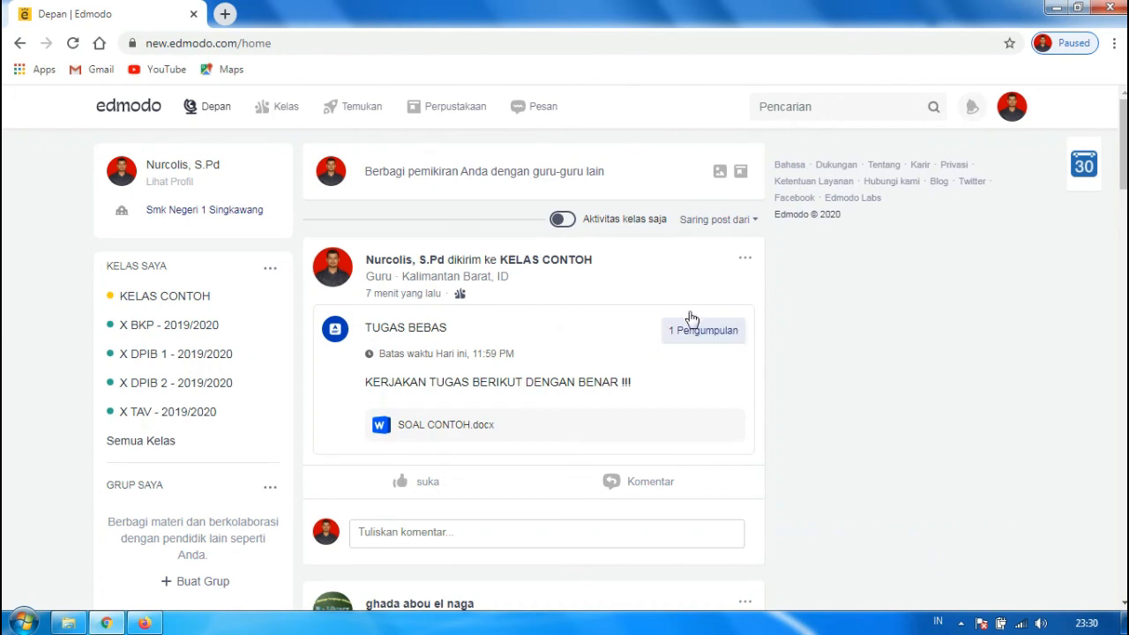
click(711, 333)
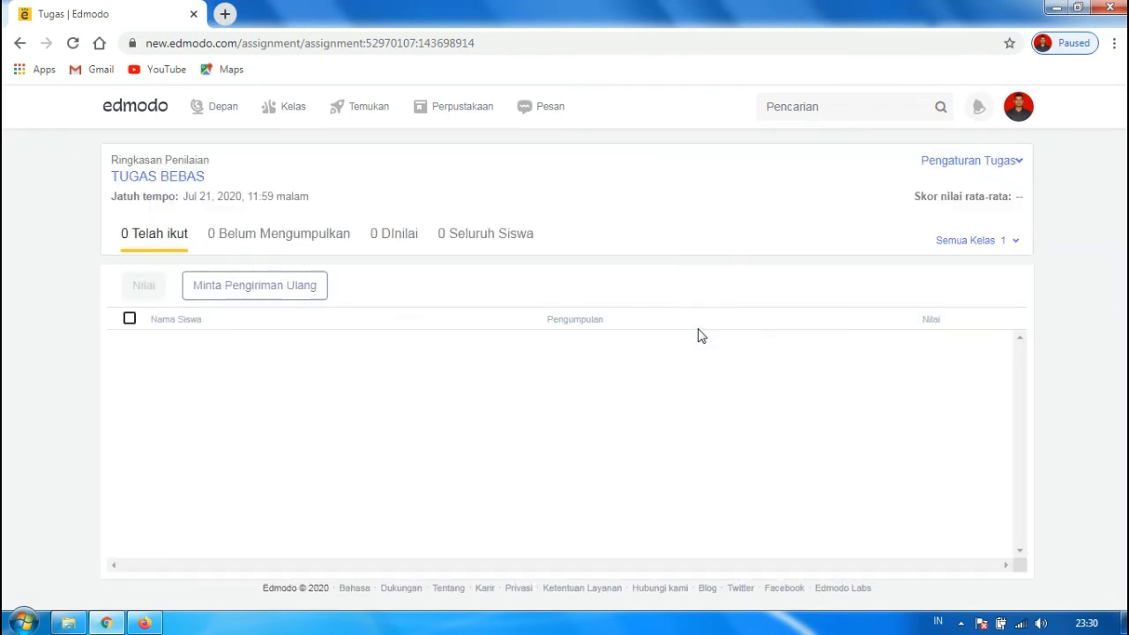
click(393, 383)
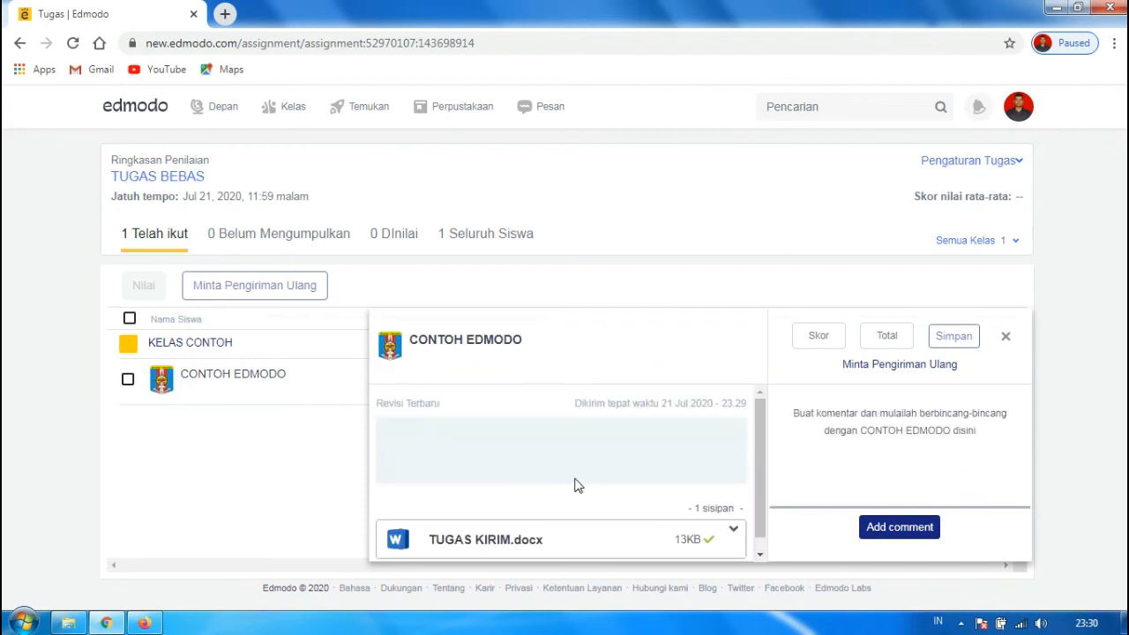
scroll(479, 540, down, 1)
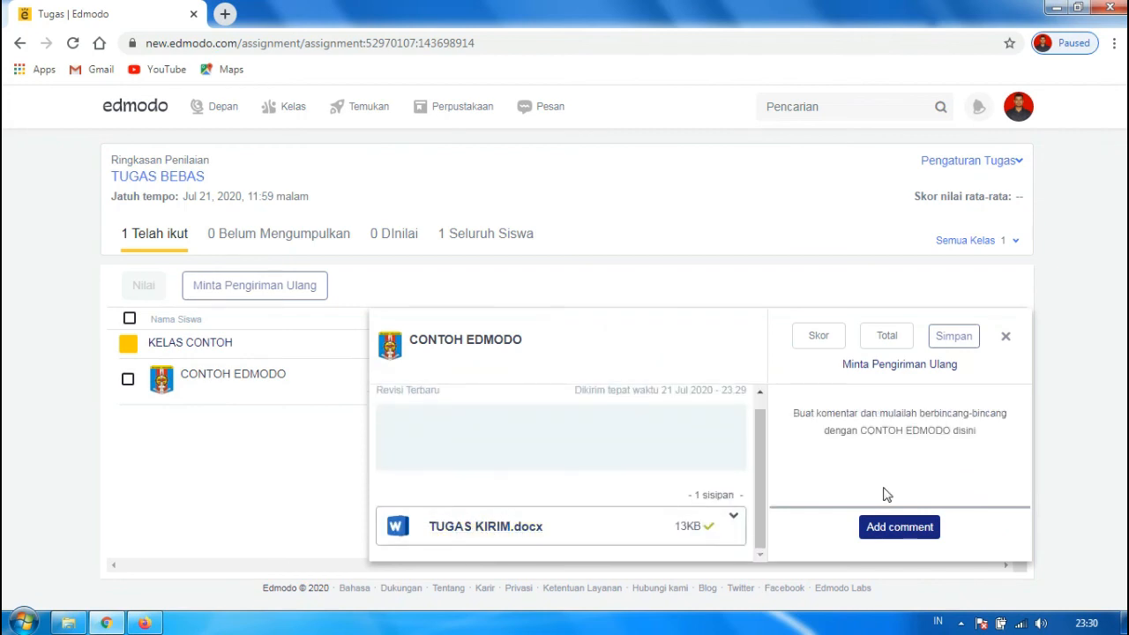
click(1007, 336)
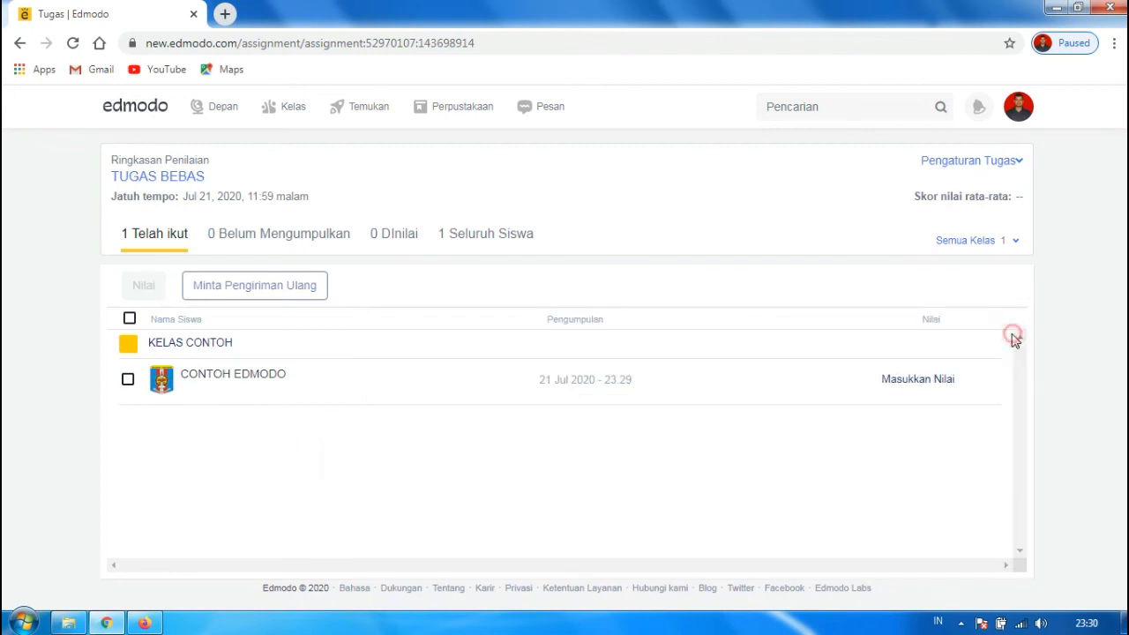
Return to the teacher's Edmodo home page and minimize all open windows to show the desktop.
click(216, 109)
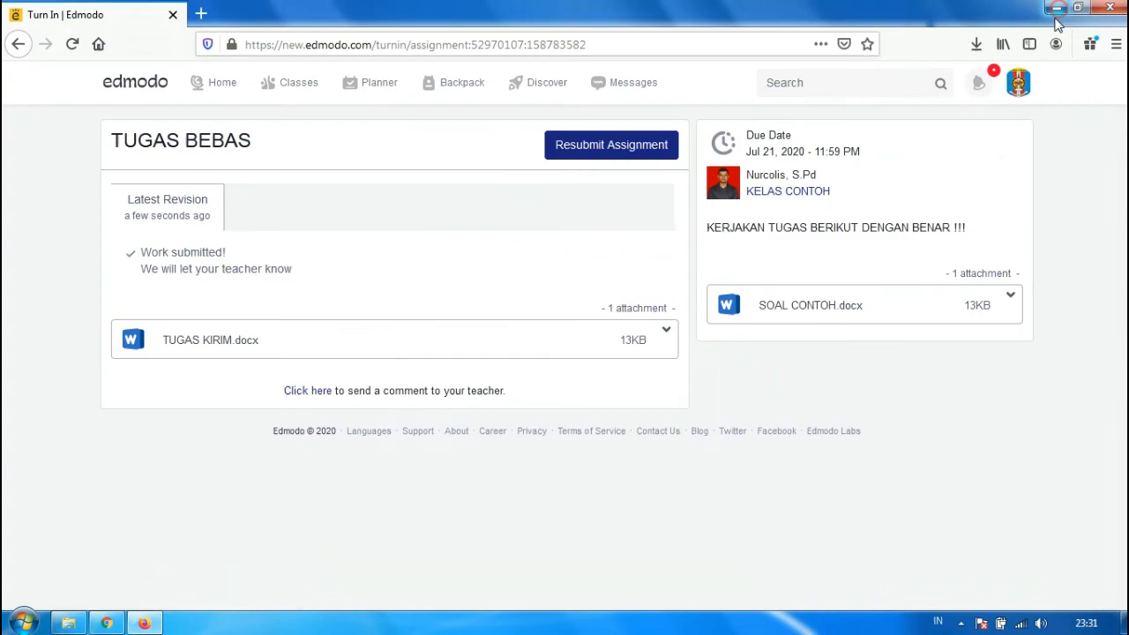
click(1056, 8)
click(1056, 7)
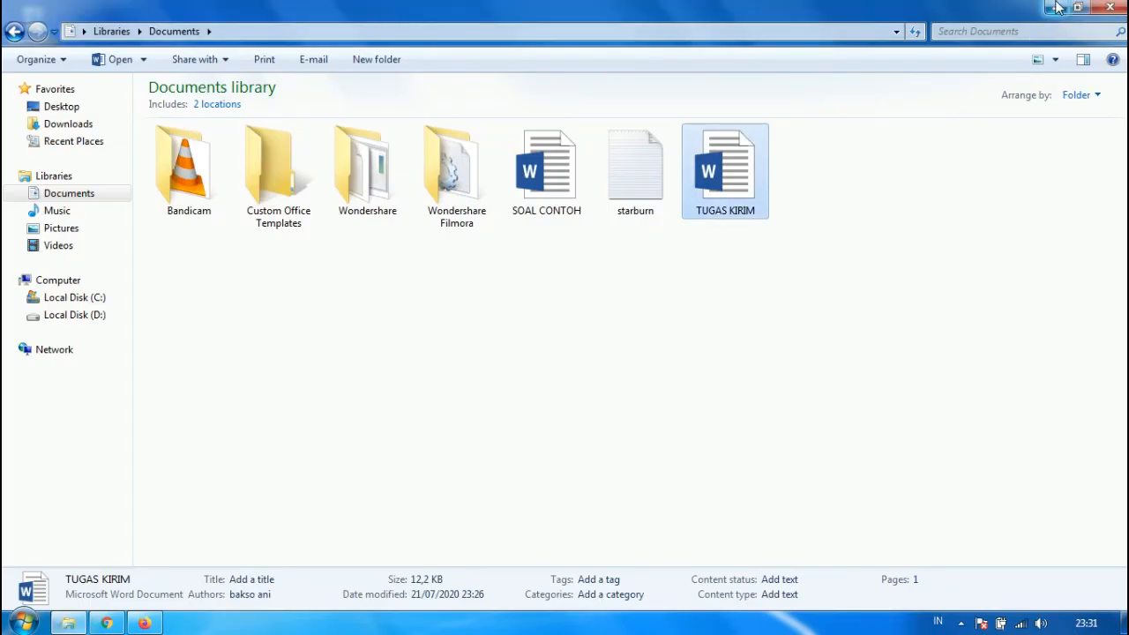
click(1055, 7)
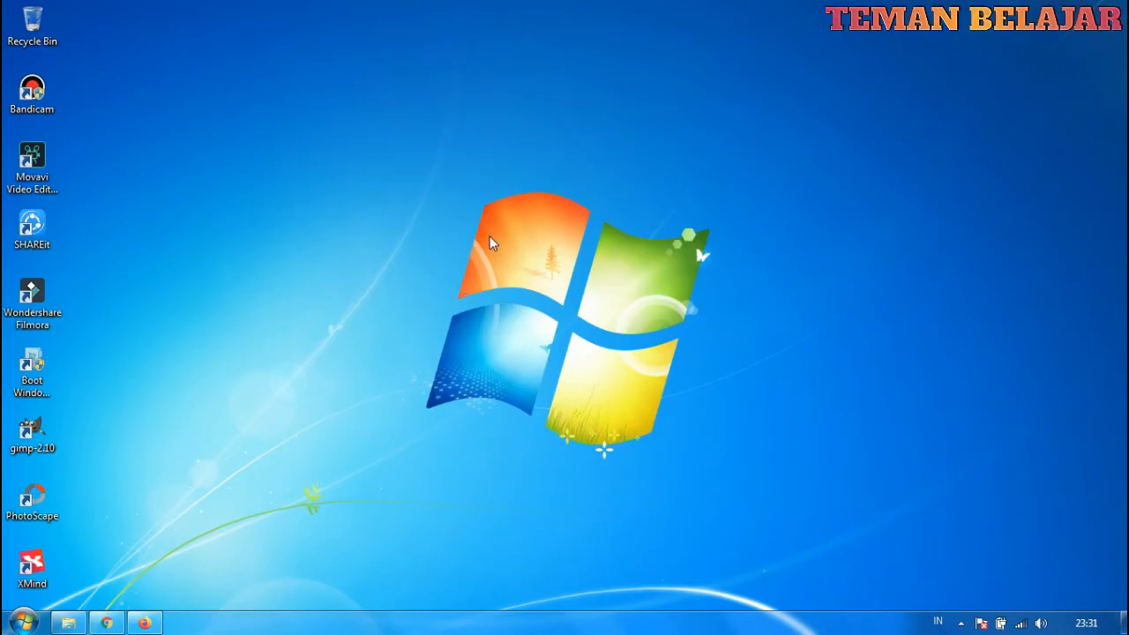